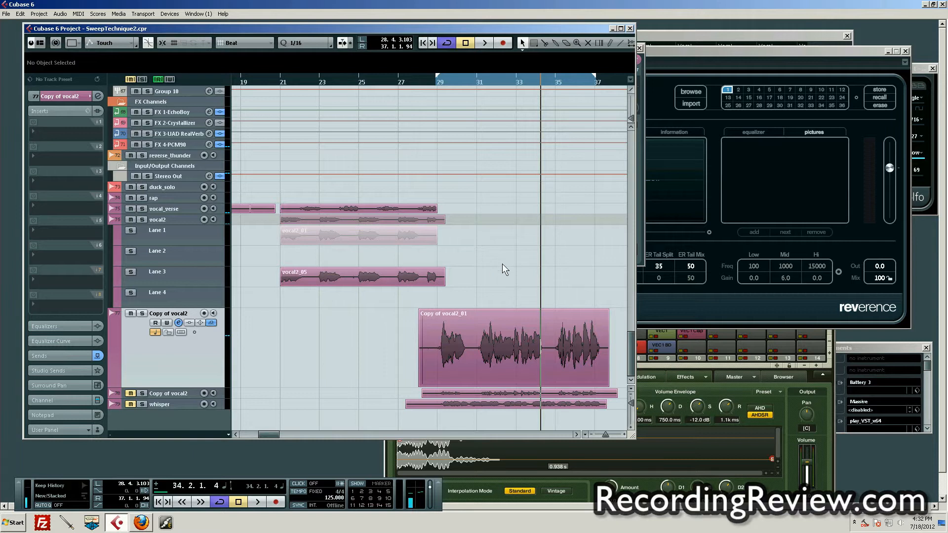
Open the channel settings for the larger Copy of vocal2 track and place the window beside the arrangement.
{"action": "left_click", "coordinate": [181, 333]}
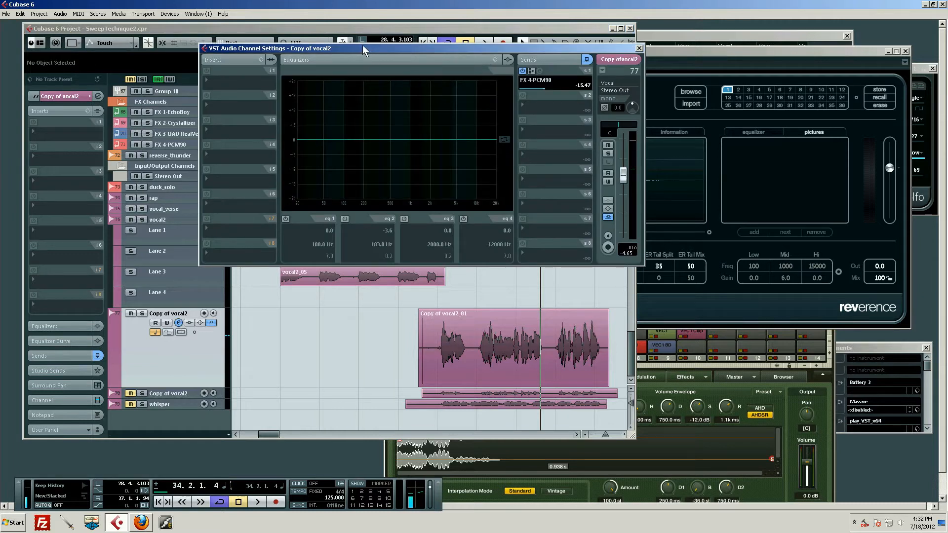
{"action": "left_click_drag", "start_coordinate": [362, 46], "coordinate": [759, 64]}
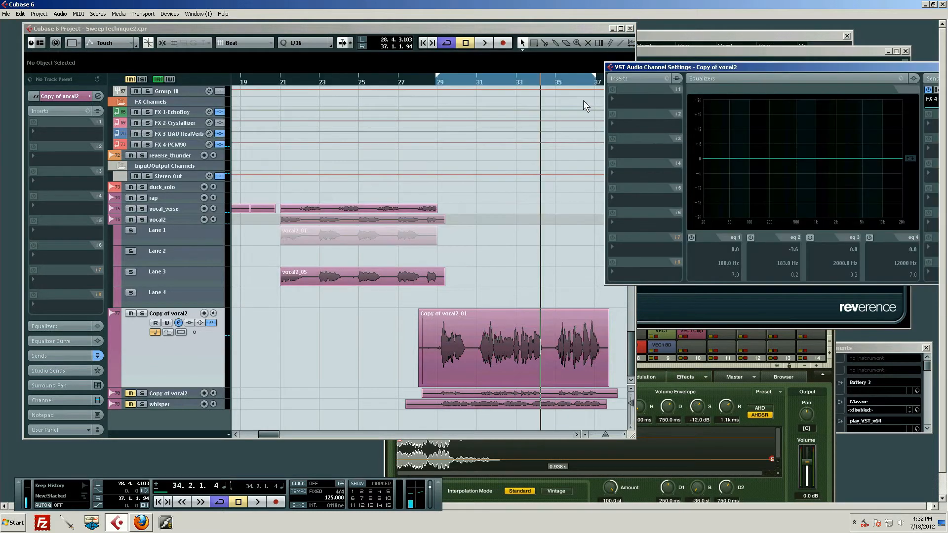
Play the Copy of vocal2 part from just before bar 28 and reposition its channel settings window so the sends are visible.
{"action": "left_click_drag", "start_coordinate": [464, 84], "coordinate": [363, 107]}
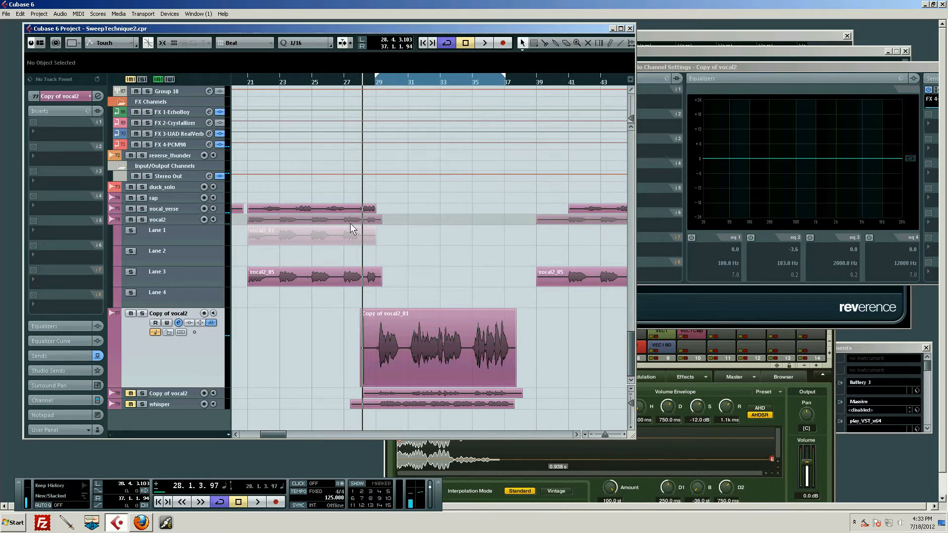
{"action": "left_click_drag", "start_coordinate": [361, 82], "coordinate": [360, 83]}
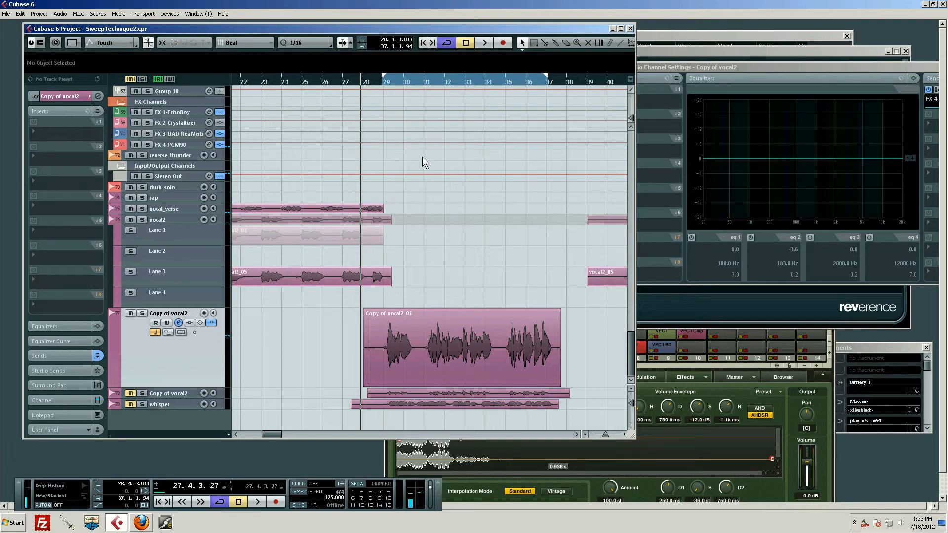
{"action": "key", "text": "space"}
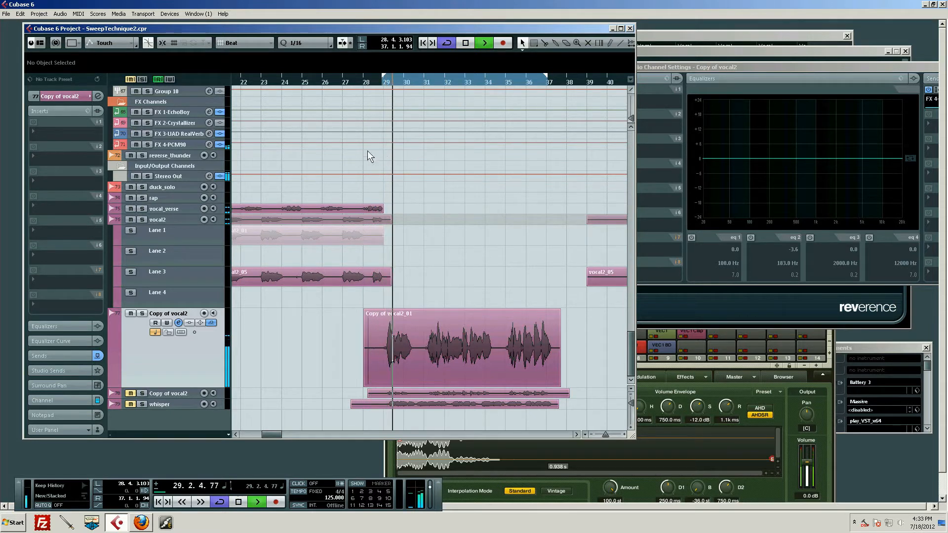
{"action": "left_click", "coordinate": [760, 71]}
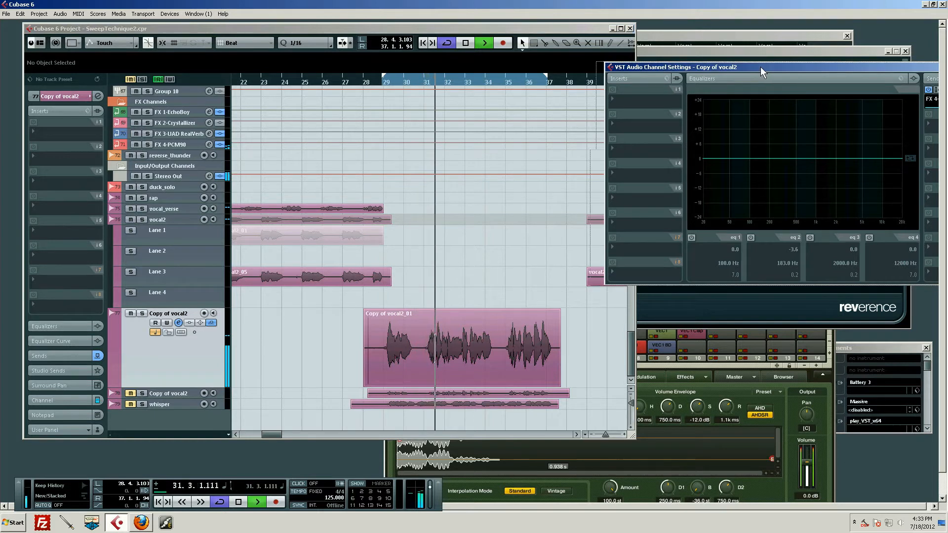
{"action": "left_click_drag", "start_coordinate": [761, 69], "coordinate": [694, 69]}
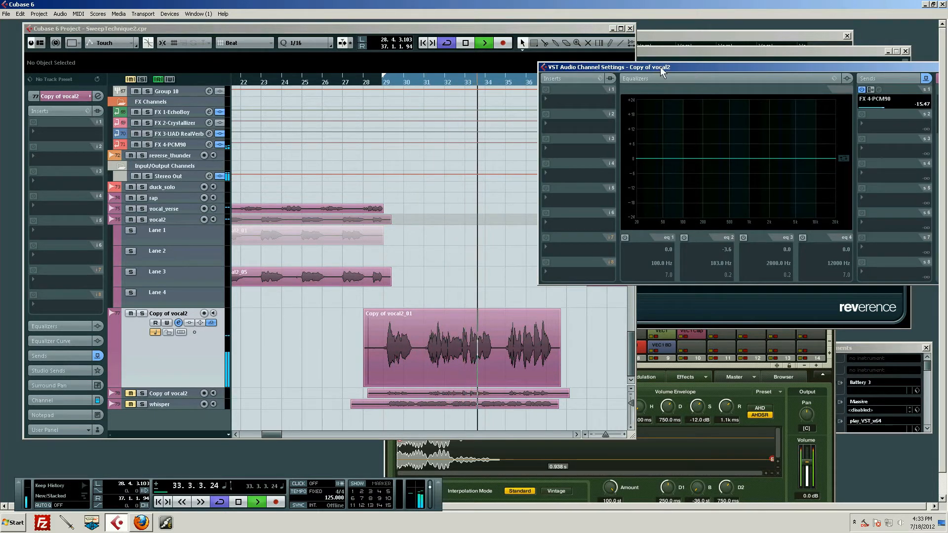
{"action": "key", "text": "space"}
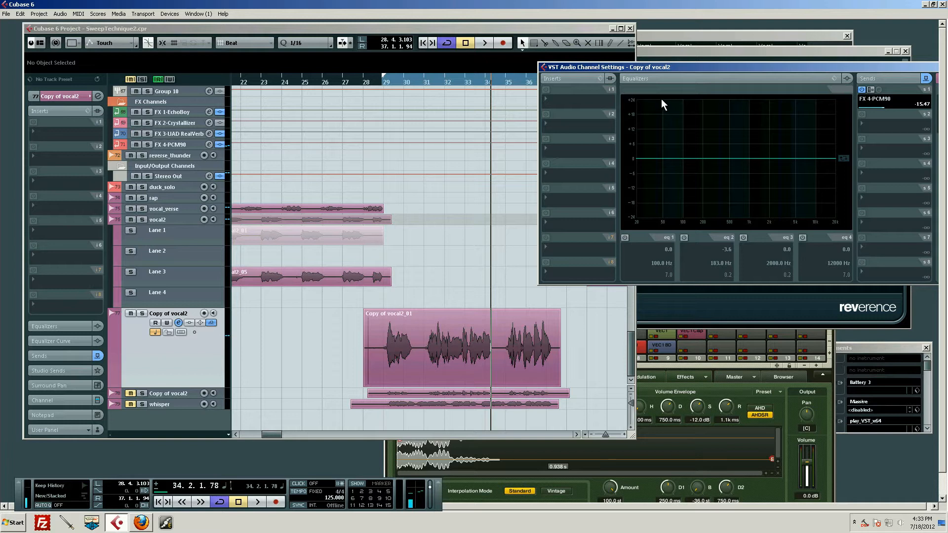
Zoom in on the vocal part and play its first phrase from bar 29.
{"action": "left_click_drag", "start_coordinate": [419, 82], "coordinate": [377, 115]}
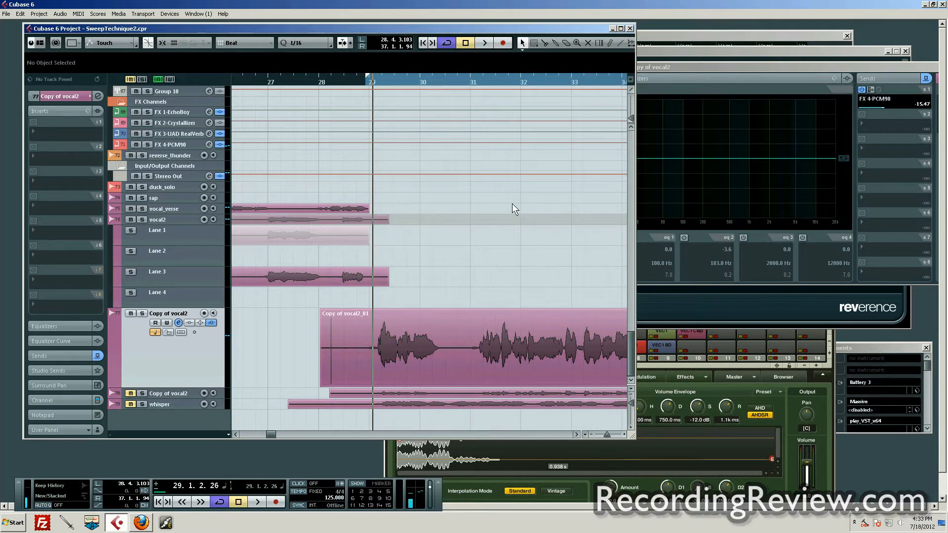
{"action": "key", "text": "space"}
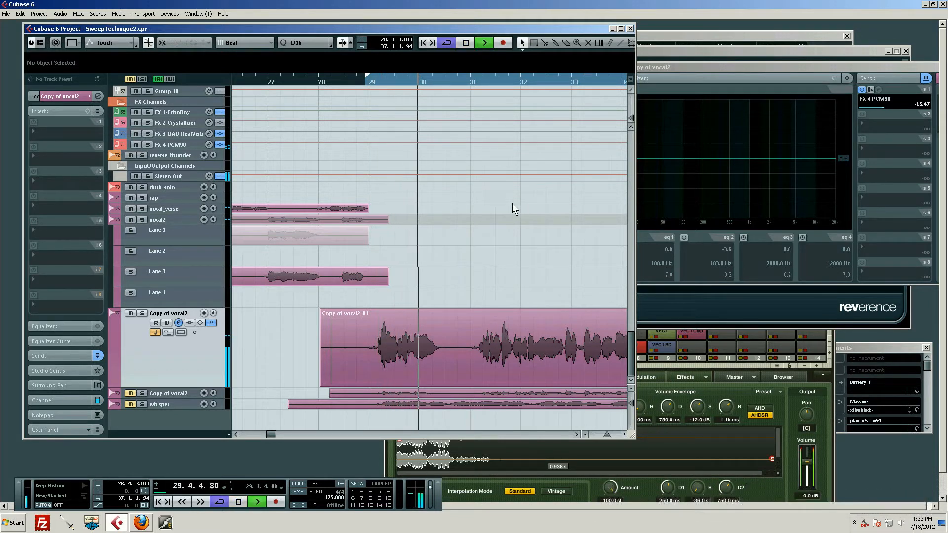
{"action": "key", "text": "space"}
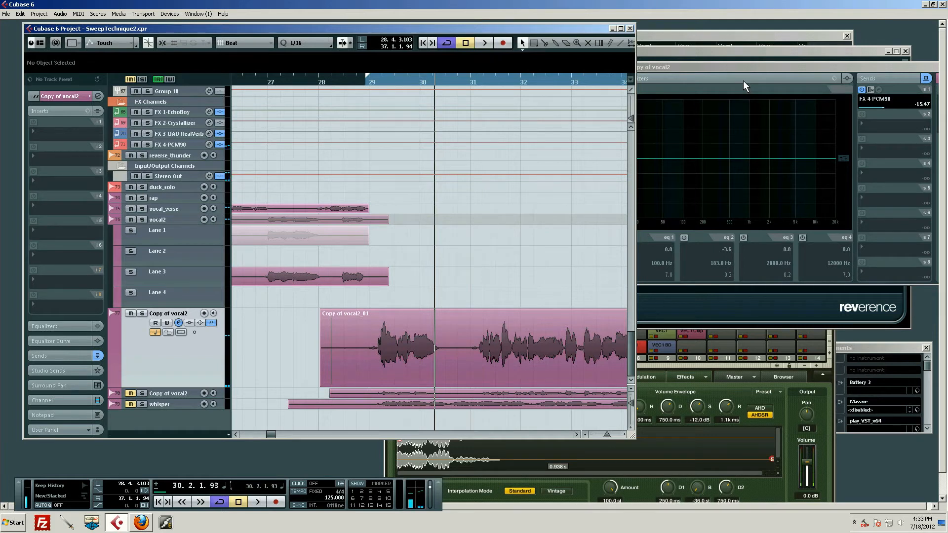
Enable EQ band 2 on the vocal channel with a boost of about 7.4 dB near 830 Hz.
{"action": "left_click", "coordinate": [743, 81]}
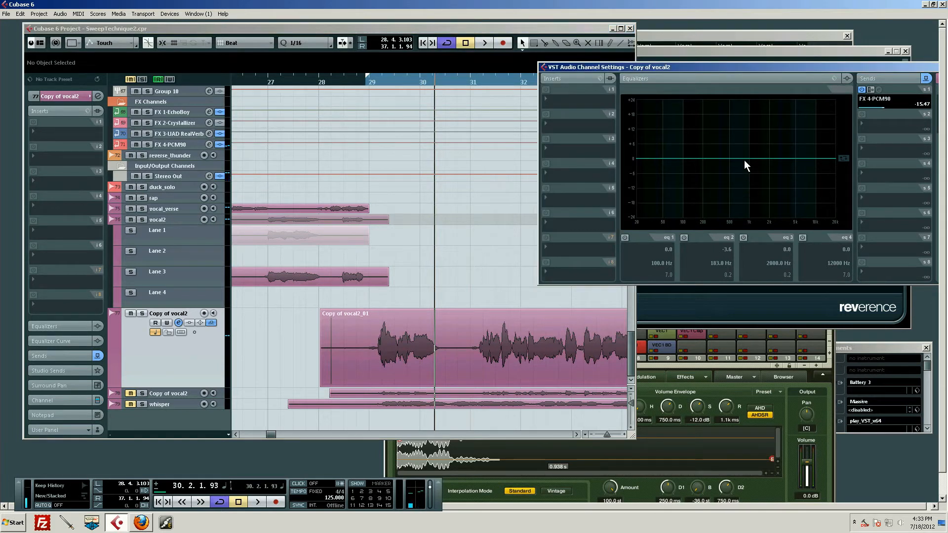
{"action": "mouse_move", "coordinate": [744, 159]}
{"action": "left_mouse_down"}
{"action": "mouse_move", "coordinate": [723, 138]}
{"action": "mouse_move", "coordinate": [711, 149]}
{"action": "mouse_move", "coordinate": [743, 141]}
{"action": "left_mouse_up"}
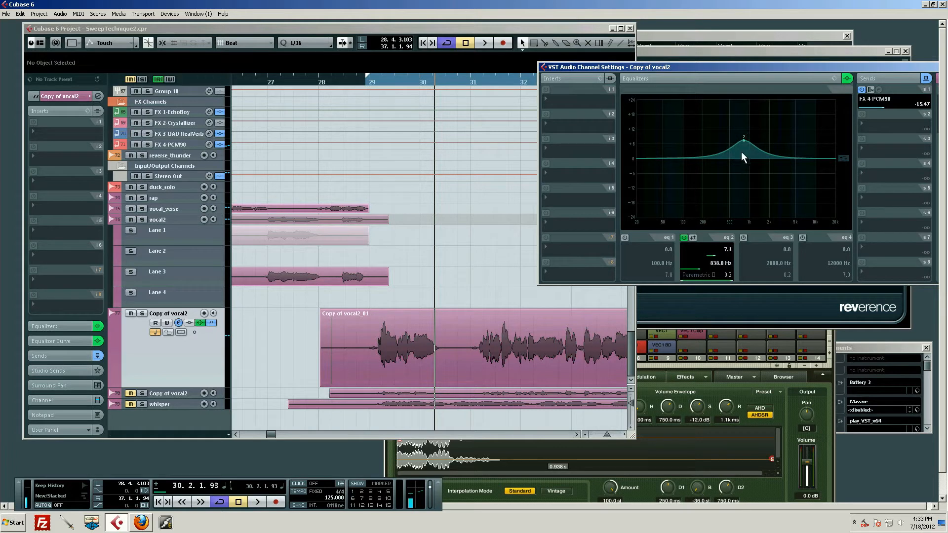
Set the loop range around the first vocal phrase, from about bar 29 to bar 31.
{"action": "left_click", "coordinate": [470, 85], "text": "alt"}
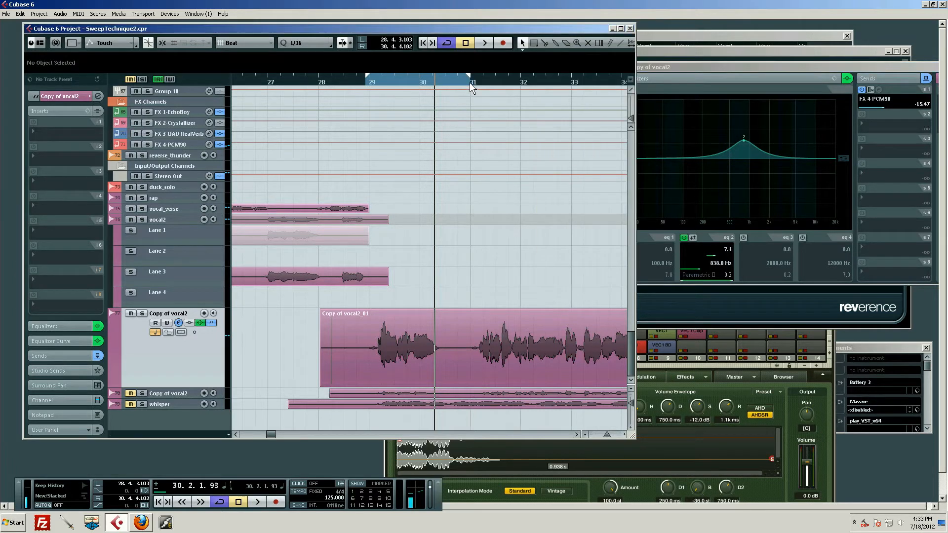
{"action": "left_click", "coordinate": [368, 84], "text": "ctrl"}
{"action": "mouse_move", "coordinate": [361, 82]}
{"action": "left_mouse_down"}
{"action": "mouse_move", "coordinate": [351, 81]}
{"action": "mouse_move", "coordinate": [368, 82]}
{"action": "left_mouse_up"}
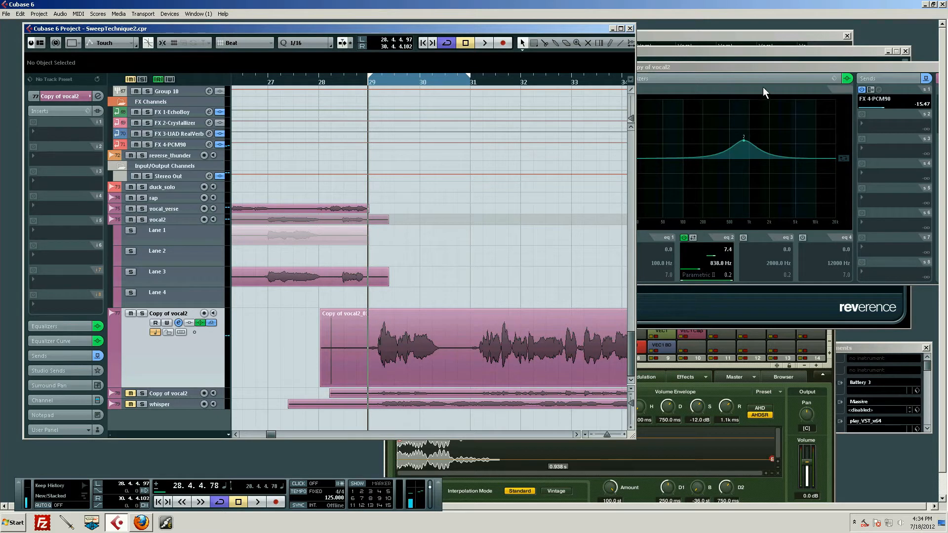
Move the band 2 boost to about 9.2 dB at 7437 Hz and narrow its Q to 3.6.
{"action": "left_click", "coordinate": [751, 126]}
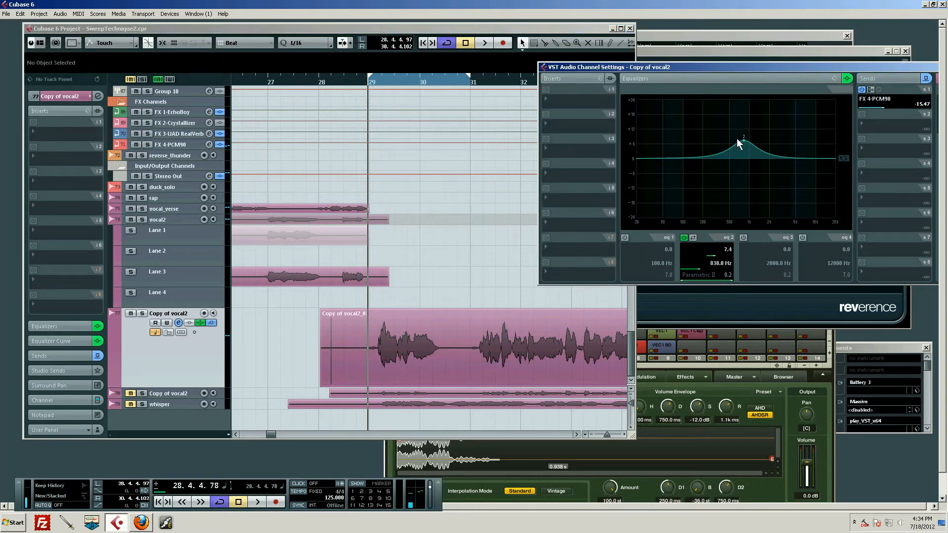
{"action": "left_click_drag", "start_coordinate": [744, 141], "coordinate": [806, 136]}
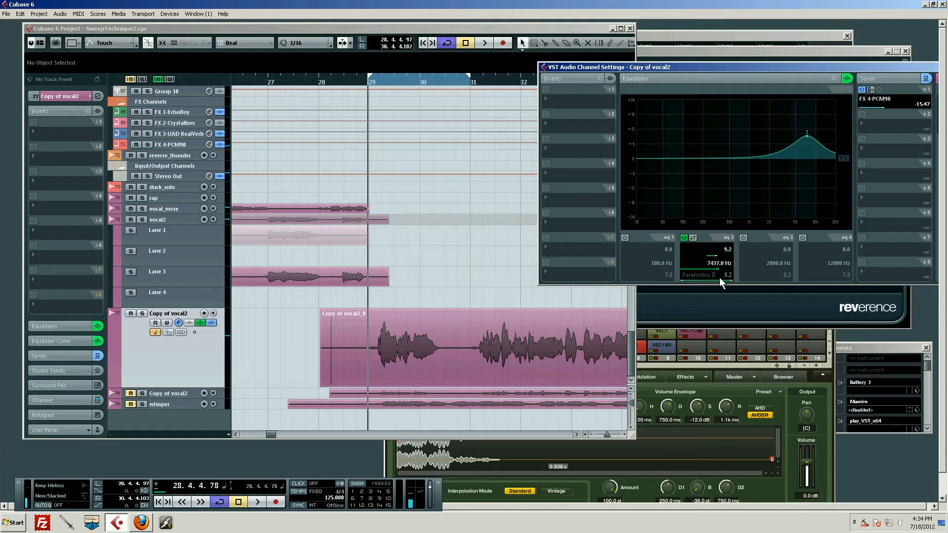
{"action": "left_click_drag", "start_coordinate": [719, 279], "coordinate": [724, 279]}
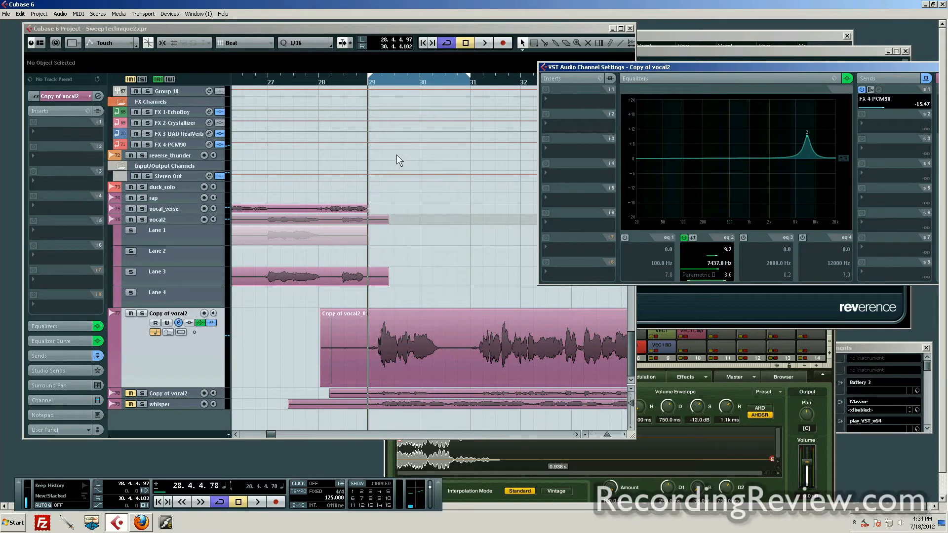
Snap the loop locators to 29.1.1.0 and 31.1.1.0 and place the playback cursor at 28.4.1.0.
{"action": "left_click", "coordinate": [402, 130]}
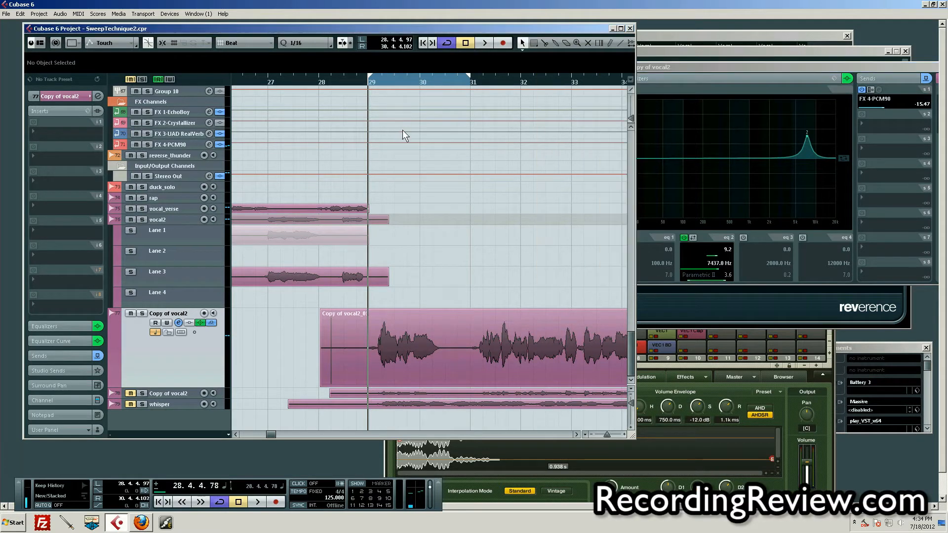
{"action": "left_click_drag", "start_coordinate": [468, 83], "coordinate": [470, 83]}
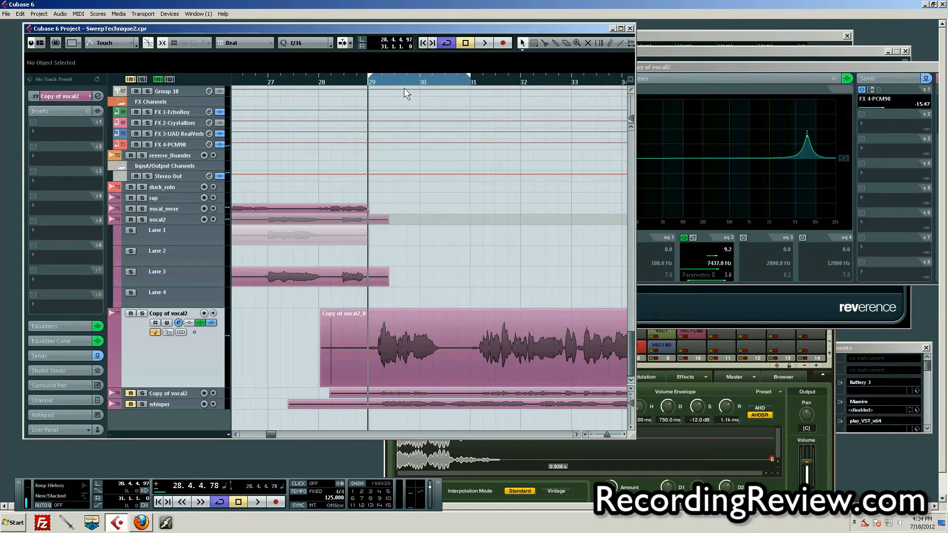
{"action": "left_click_drag", "start_coordinate": [368, 81], "coordinate": [365, 81]}
{"action": "left_click", "coordinate": [360, 81]}
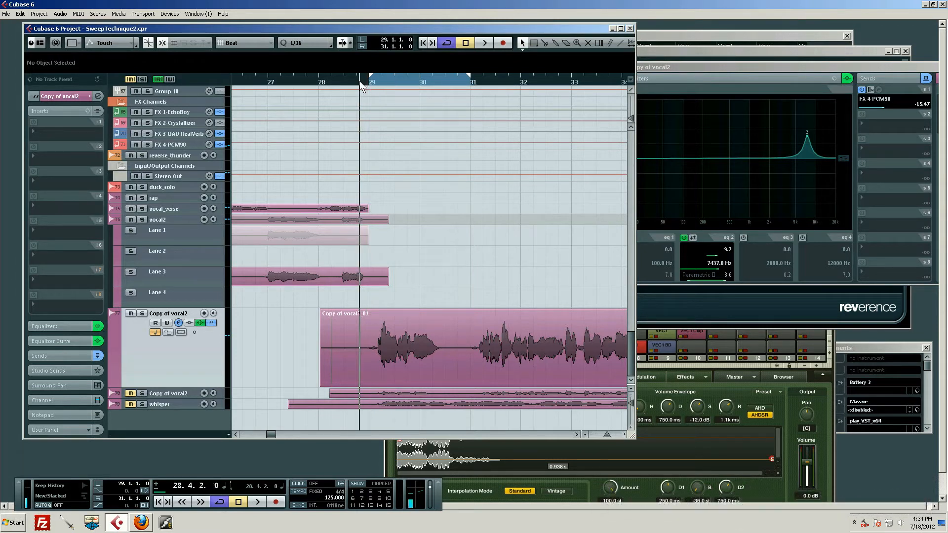
{"action": "left_click", "coordinate": [359, 81]}
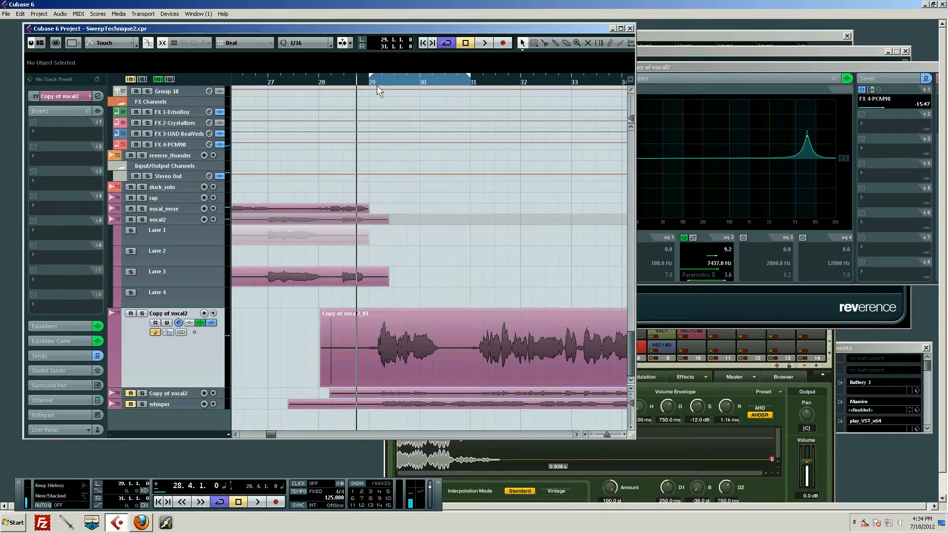
Play the loop while sweeping the band 2 boost down to about 237 Hz at 12.4 dB.
{"action": "left_click", "coordinate": [698, 65]}
{"action": "key", "text": "space"}
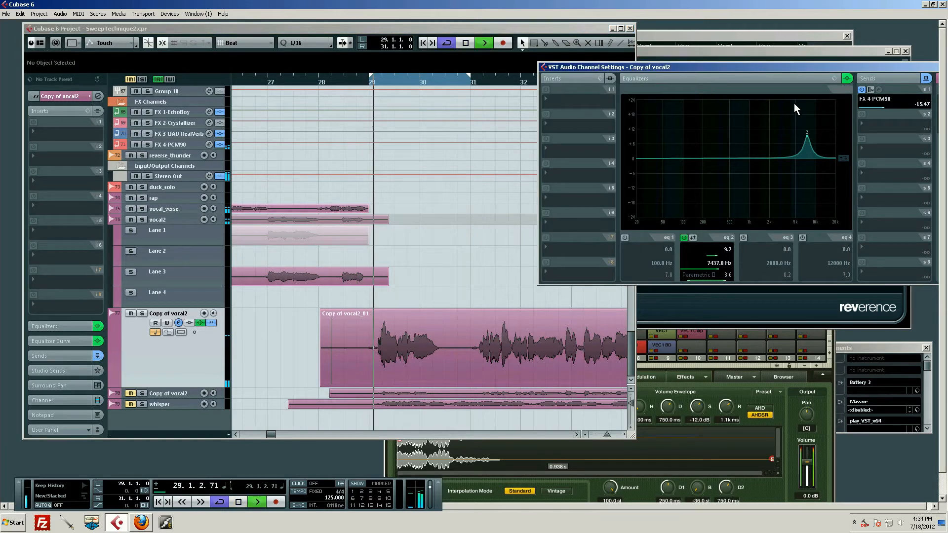
{"action": "left_click_drag", "start_coordinate": [807, 133], "coordinate": [707, 128]}
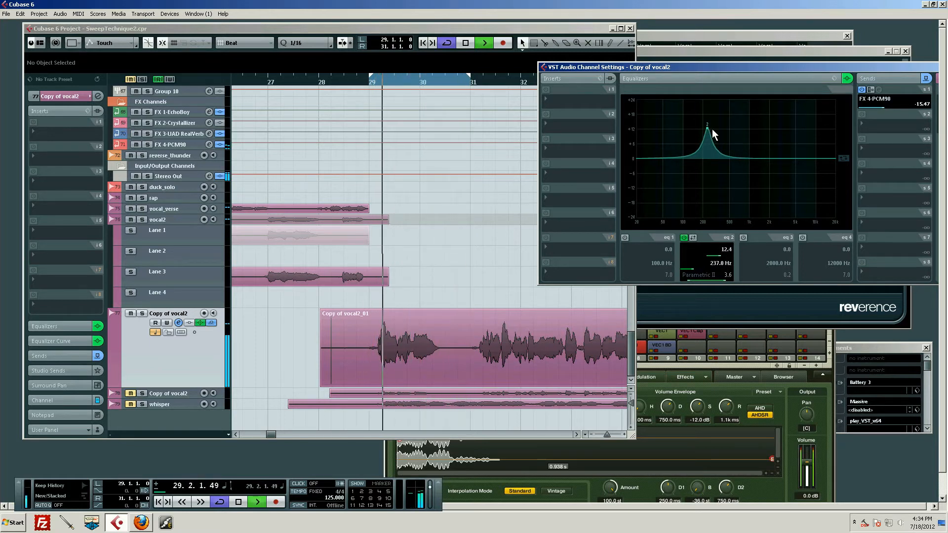
{"action": "key", "text": "space"}
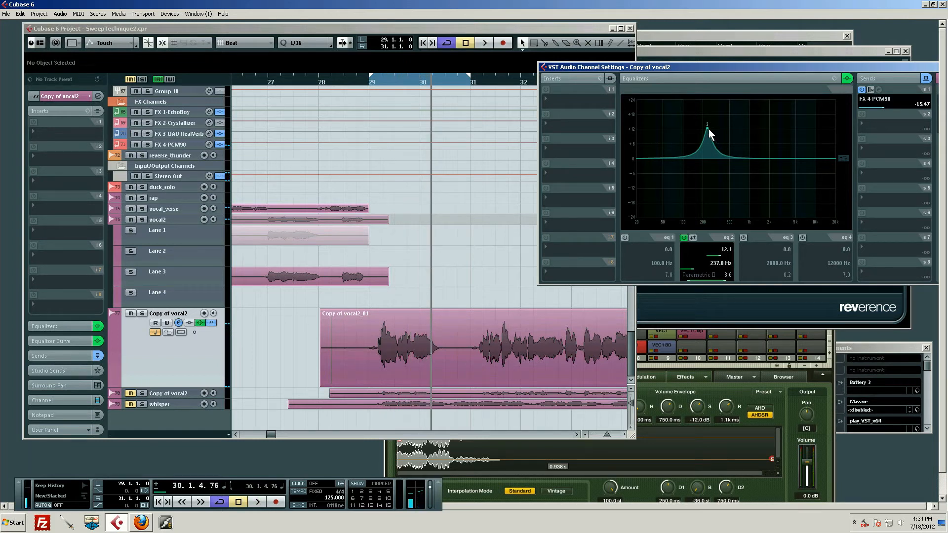
Sweep the band 2 boost down to about 124 Hz at around 13 dB while the loop plays.
{"action": "key", "text": "space"}
{"action": "left_click_drag", "start_coordinate": [707, 128], "coordinate": [690, 128]}
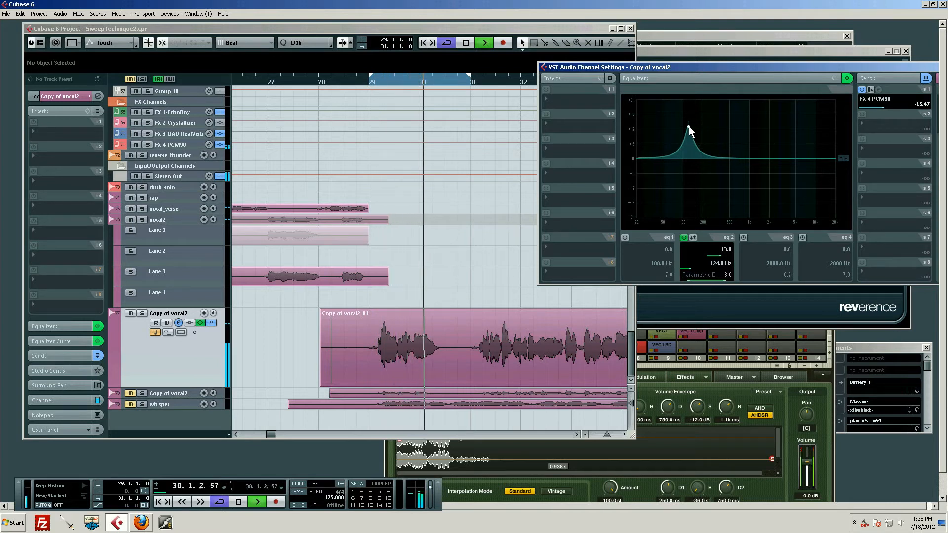
{"action": "key", "text": "space"}
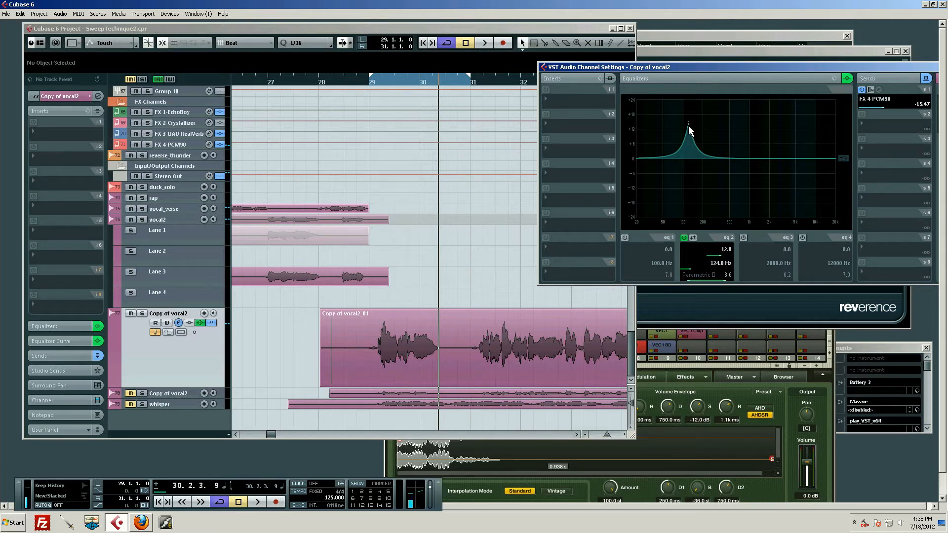
Raise the band 2 boost to about 351 Hz, and sweep it back to about 245 Hz at 12.4 dB during playback.
{"action": "left_click_drag", "start_coordinate": [688, 126], "coordinate": [721, 137]}
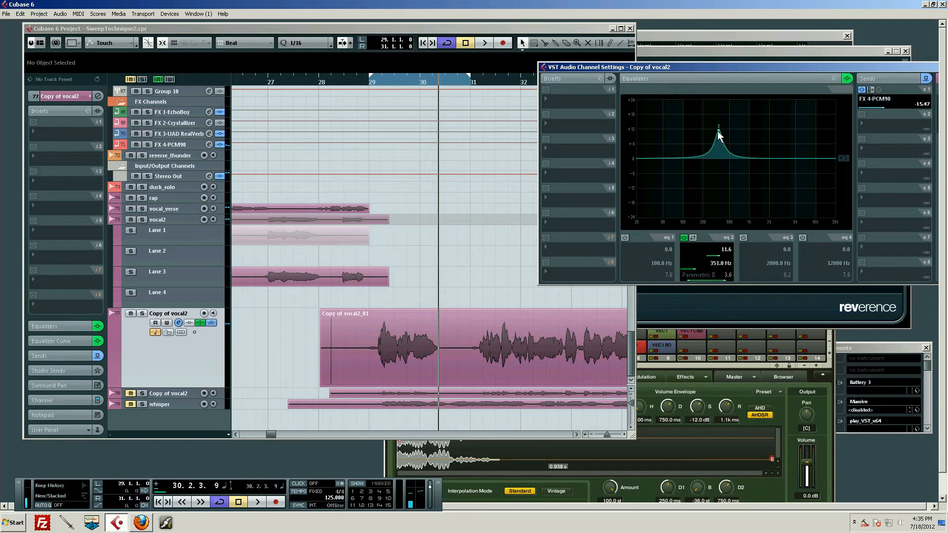
{"action": "key", "text": "space"}
{"action": "left_click_drag", "start_coordinate": [722, 135], "coordinate": [709, 129]}
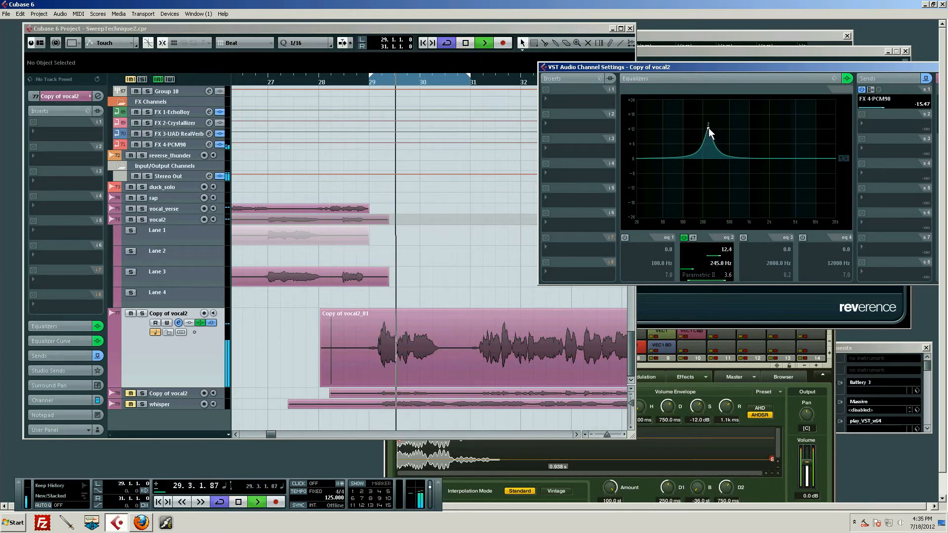
{"action": "key", "text": "space"}
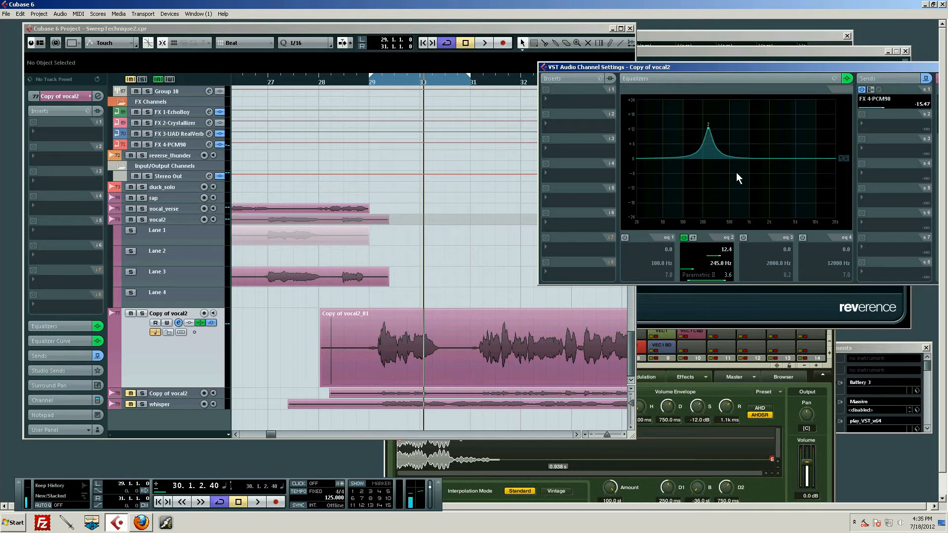
Reduce the band 2 boost to about 7.2 dB at 200 Hz and audition it in the loop.
{"action": "mouse_move", "coordinate": [709, 129]}
{"action": "left_mouse_down"}
{"action": "mouse_move", "coordinate": [734, 152]}
{"action": "mouse_move", "coordinate": [763, 142]}
{"action": "mouse_move", "coordinate": [703, 142]}
{"action": "left_mouse_up"}
{"action": "key", "text": "space"}
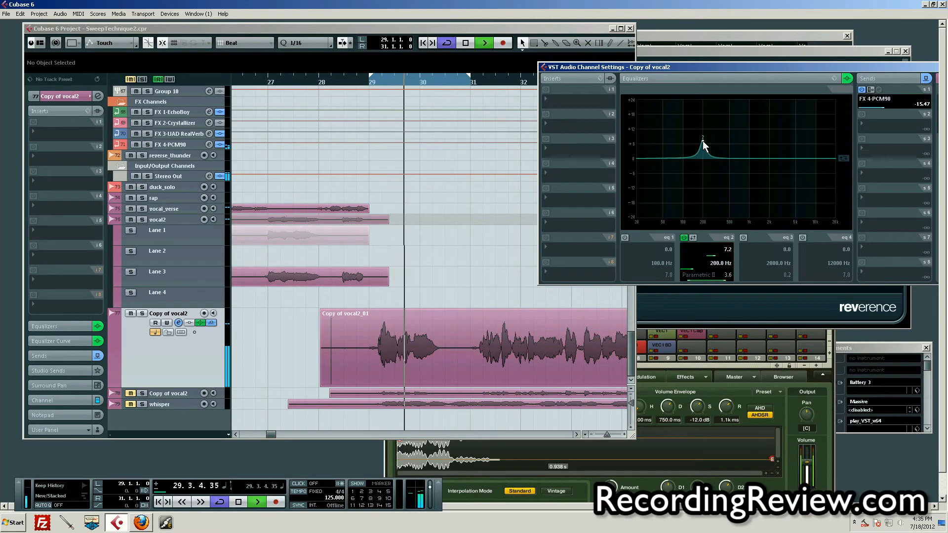
{"action": "key", "text": "space"}
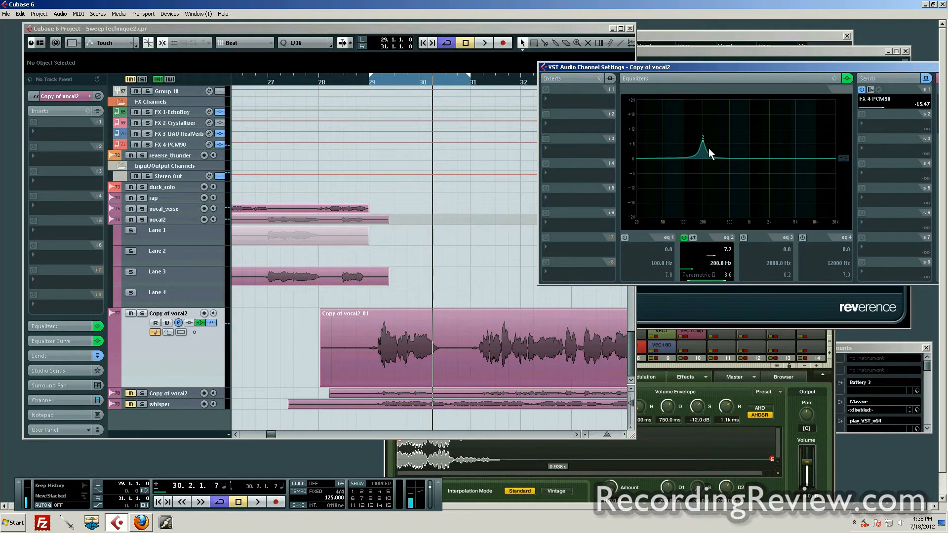
Turn the band 2 boost into a cut of about 2.2 dB at 190 Hz while the loop plays.
{"action": "key", "text": "space"}
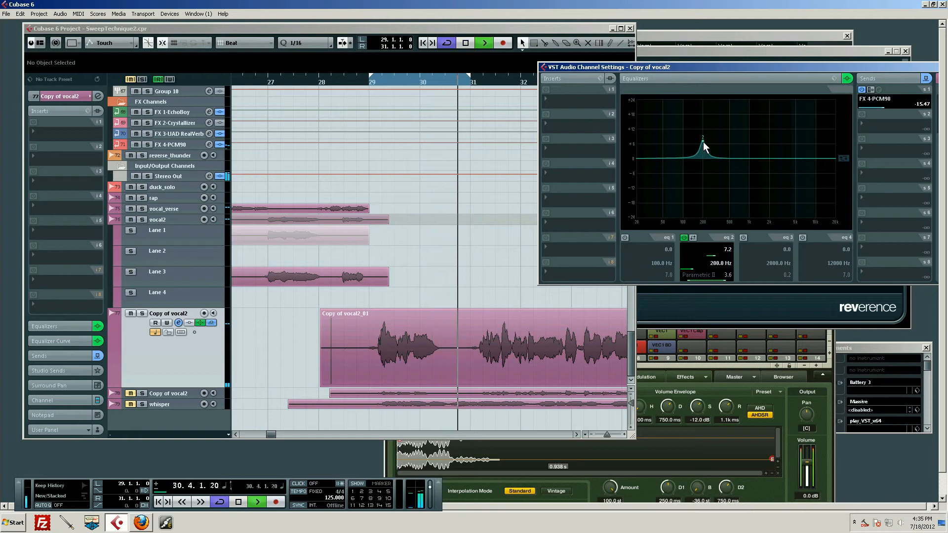
{"action": "left_click_drag", "start_coordinate": [703, 141], "coordinate": [701, 164]}
{"action": "key", "text": "space"}
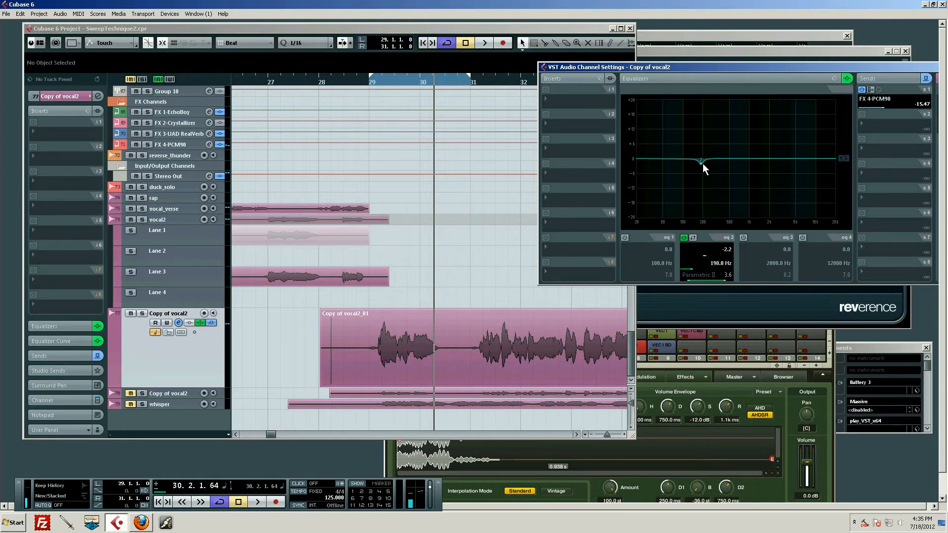
Set EQ band 2 to a boost of about 8.4 dB at 12195 Hz and start loop playback.
{"action": "left_click_drag", "start_coordinate": [703, 164], "coordinate": [836, 141]}
{"action": "left_click_drag", "start_coordinate": [833, 135], "coordinate": [817, 137]}
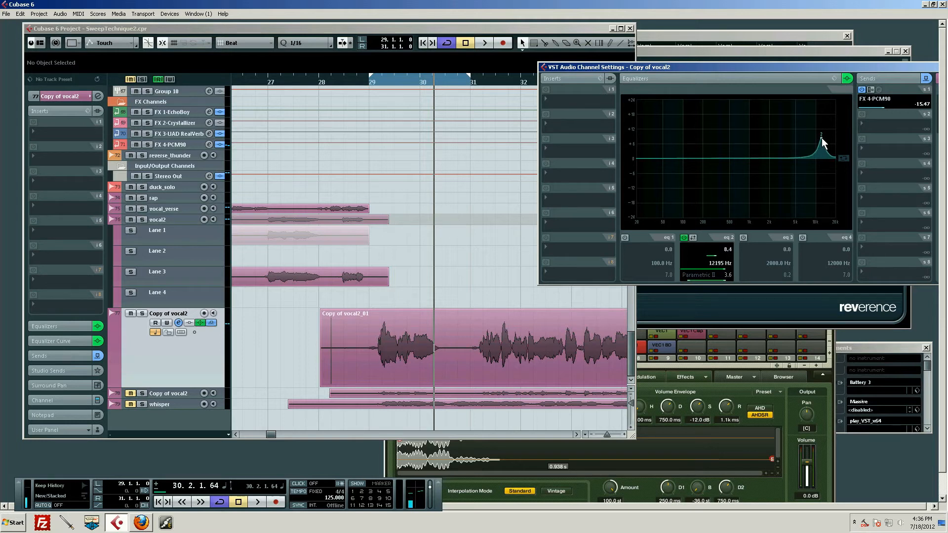
{"action": "key", "text": "space"}
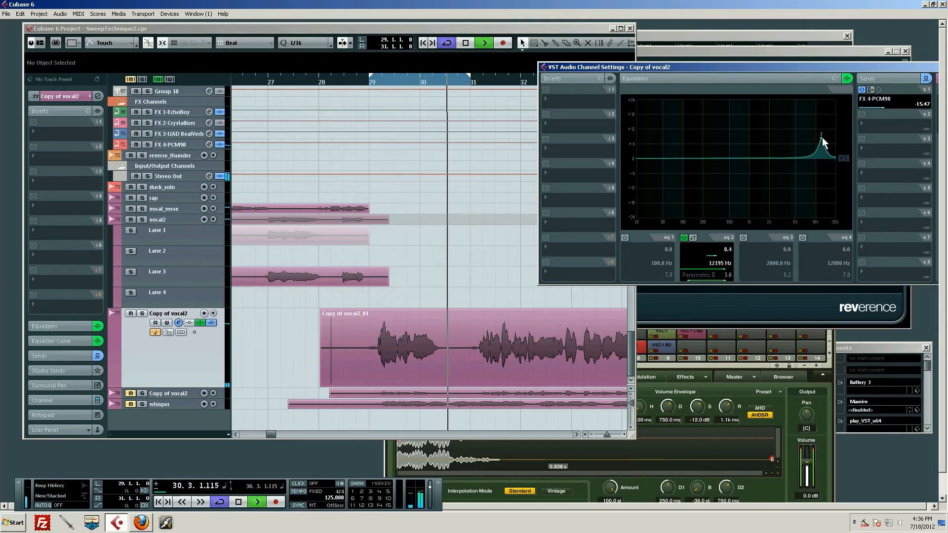
Sweep the EQ band 2 boost down to about 7962 Hz, and on to about 8.0 dB at 993 Hz, during loop playback.
{"action": "left_click_drag", "start_coordinate": [822, 138], "coordinate": [809, 138]}
{"action": "key", "text": "space"}
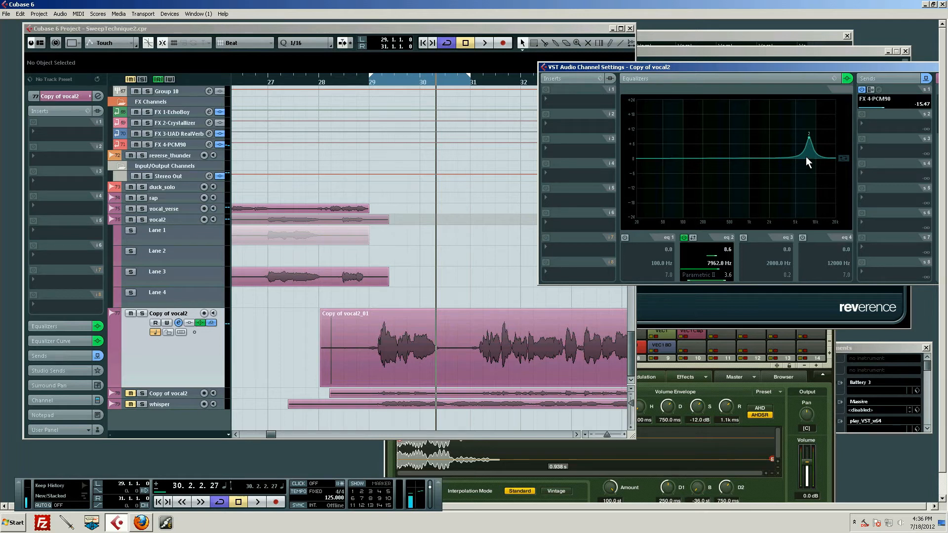
{"action": "key", "text": "space"}
{"action": "left_click_drag", "start_coordinate": [808, 137], "coordinate": [749, 139]}
{"action": "key", "text": "space"}
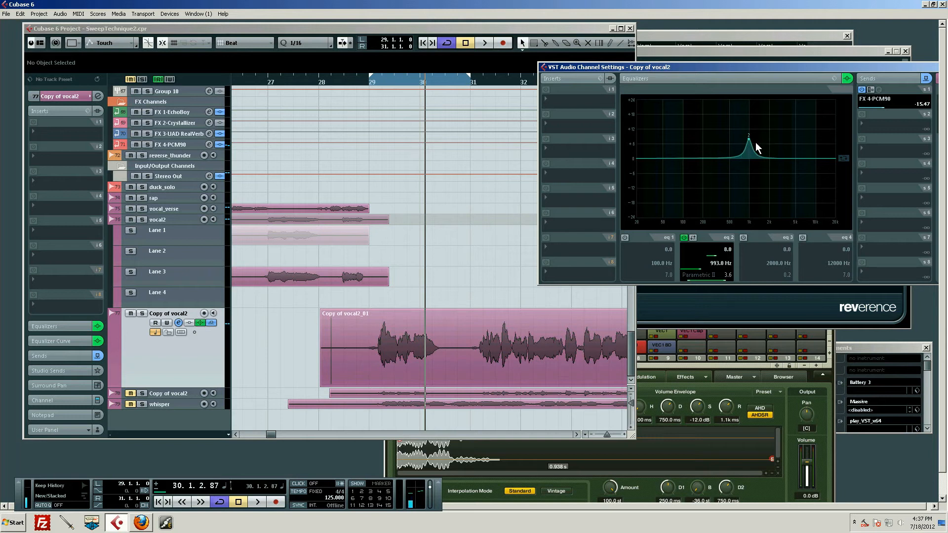
Sweep the band 2 boost down through about 682 Hz to 469 Hz at 9.0 dB while the loop plays.
{"action": "key", "text": "space"}
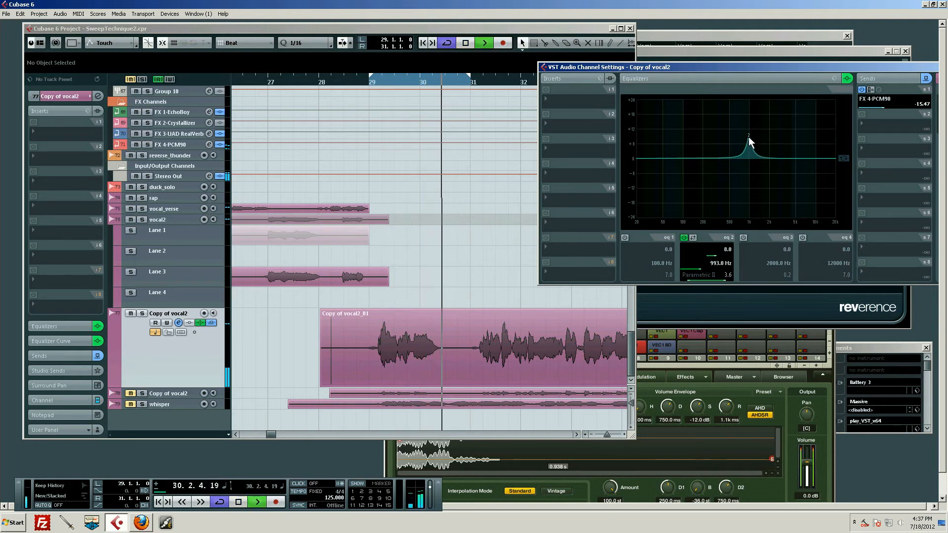
{"action": "left_click_drag", "start_coordinate": [751, 141], "coordinate": [738, 136]}
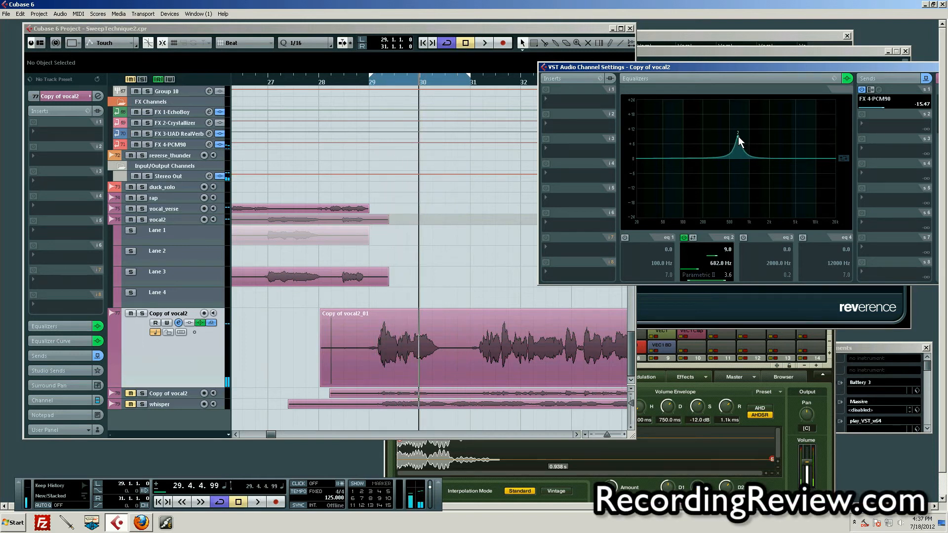
{"action": "left_click_drag", "start_coordinate": [738, 137], "coordinate": [727, 137]}
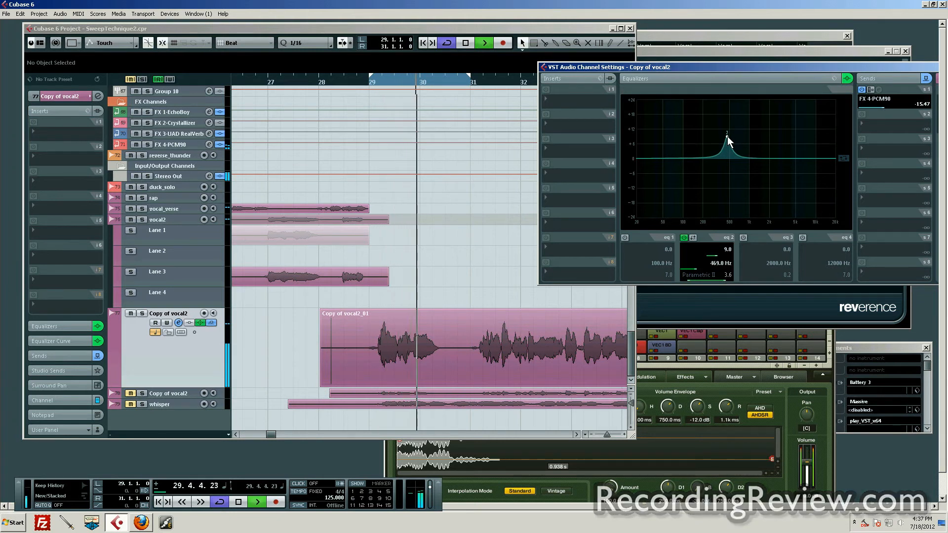
{"action": "key", "text": "space"}
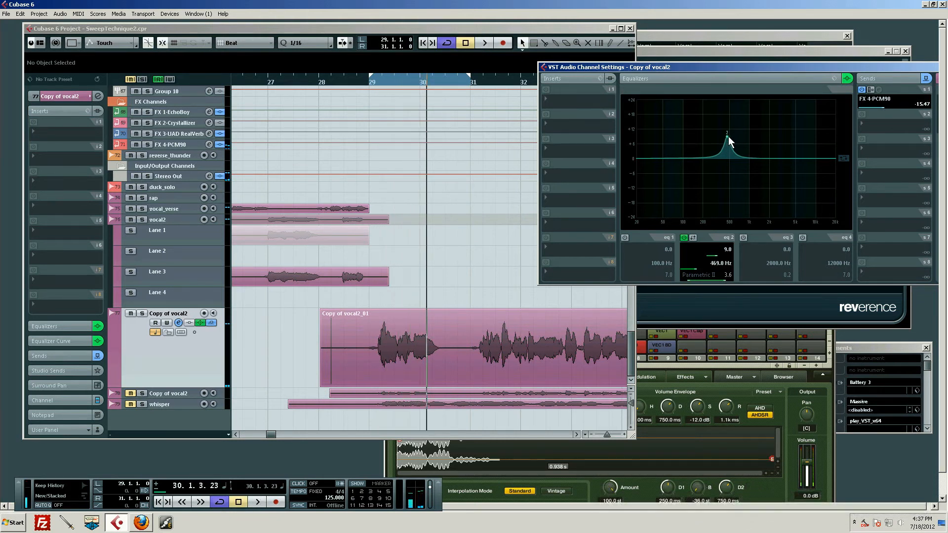
Move the band 2 boost up to about 9.2 dB at 595 Hz and audition it in the loop.
{"action": "left_click_drag", "start_coordinate": [728, 136], "coordinate": [733, 136]}
{"action": "key", "text": "space"}
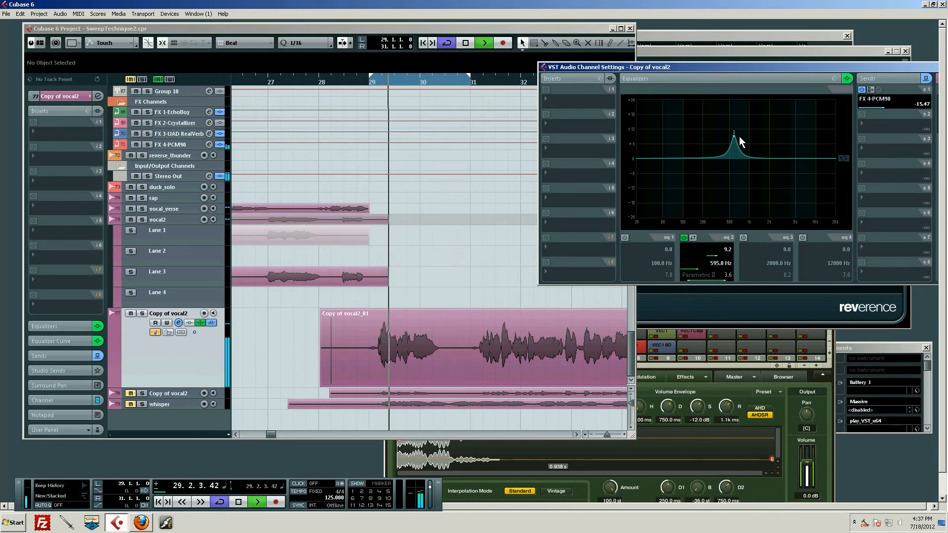
{"action": "key", "text": "space"}
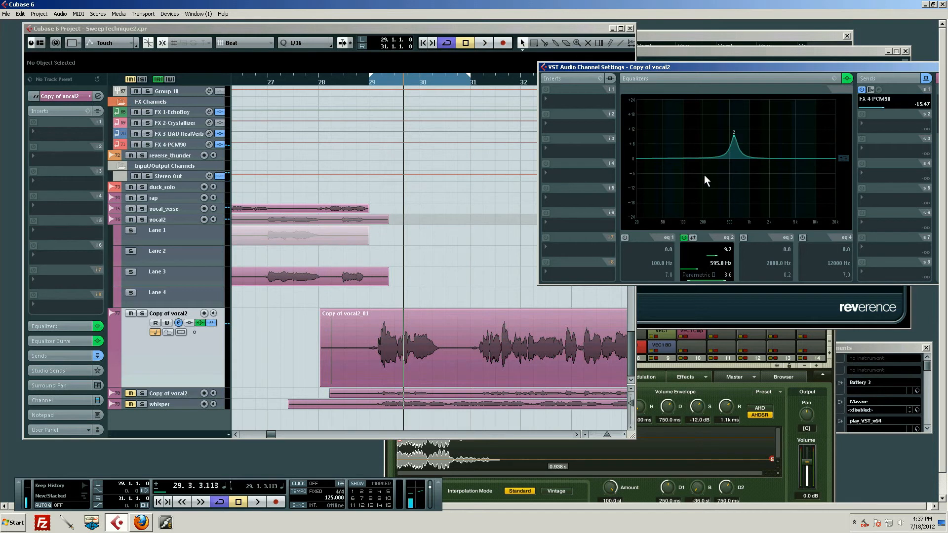
Sweep the band 2 boost down to about 8.8 dB at 311 Hz during loop playback.
{"action": "key", "text": "space"}
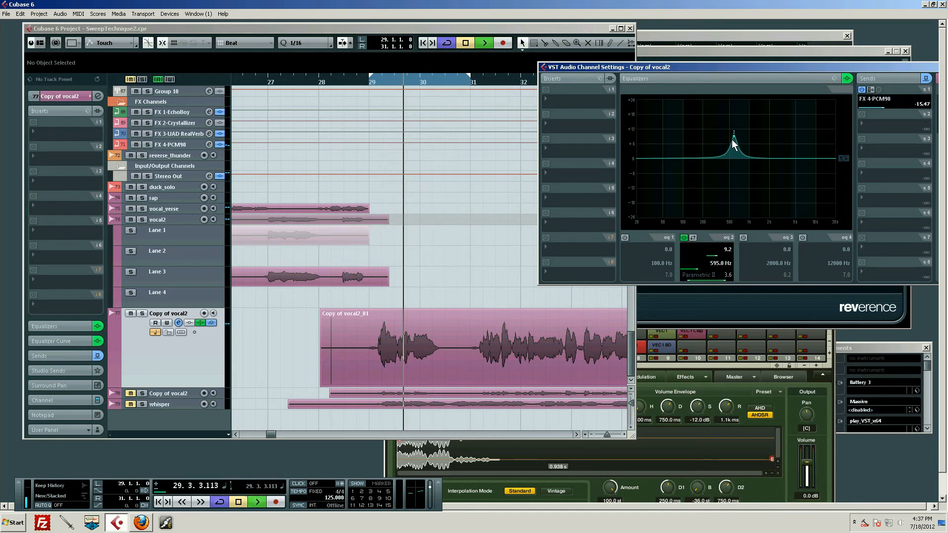
{"action": "left_click_drag", "start_coordinate": [733, 135], "coordinate": [715, 137]}
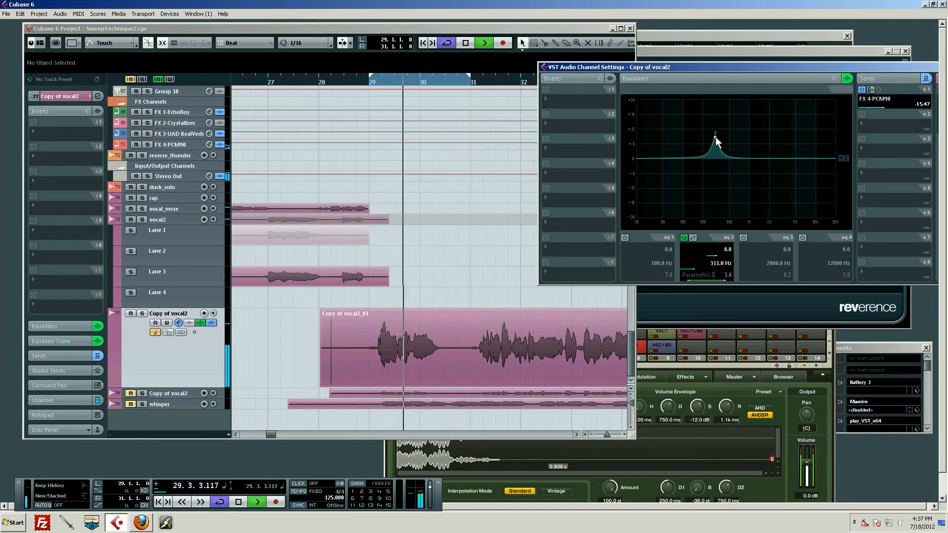
{"action": "key", "text": "space"}
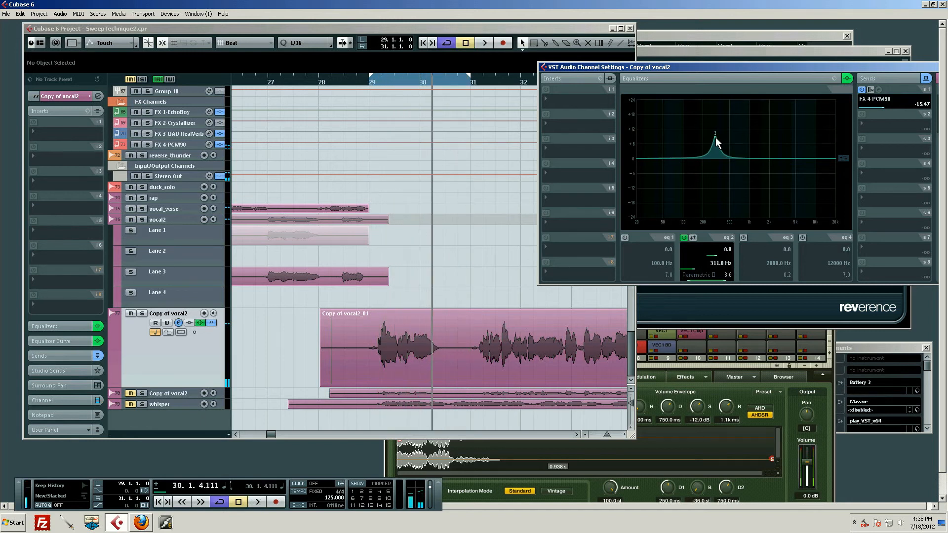
Lower and audition the band 2 boost at about 253 Hz and 8.6 dB, and shift it to about 11.2 dB at 152 Hz.
{"action": "key", "text": "space"}
{"action": "left_click_drag", "start_coordinate": [715, 138], "coordinate": [709, 137]}
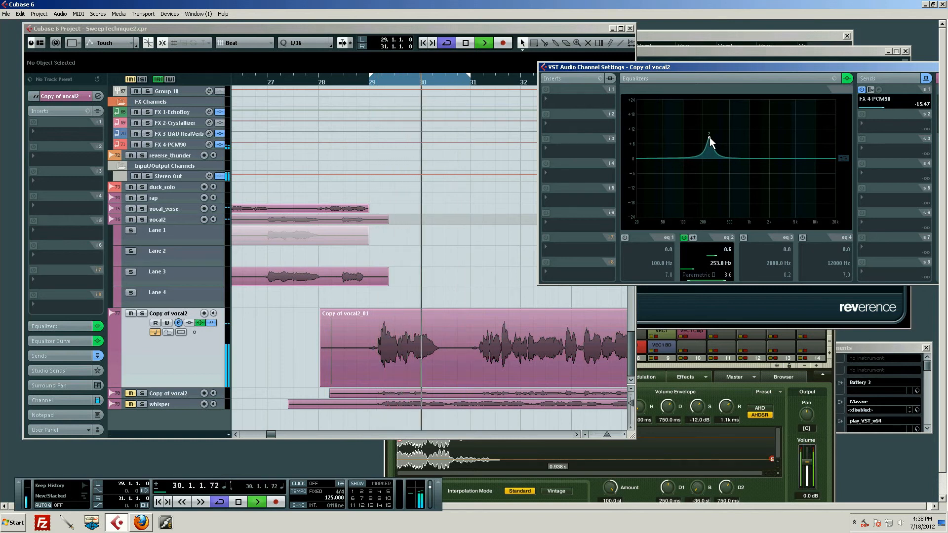
{"action": "key", "text": "space"}
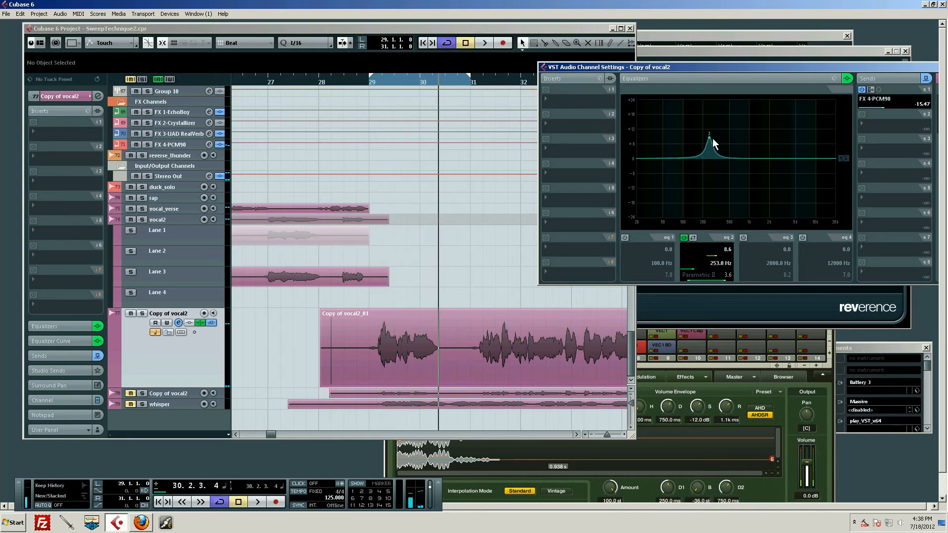
{"action": "key", "text": "space"}
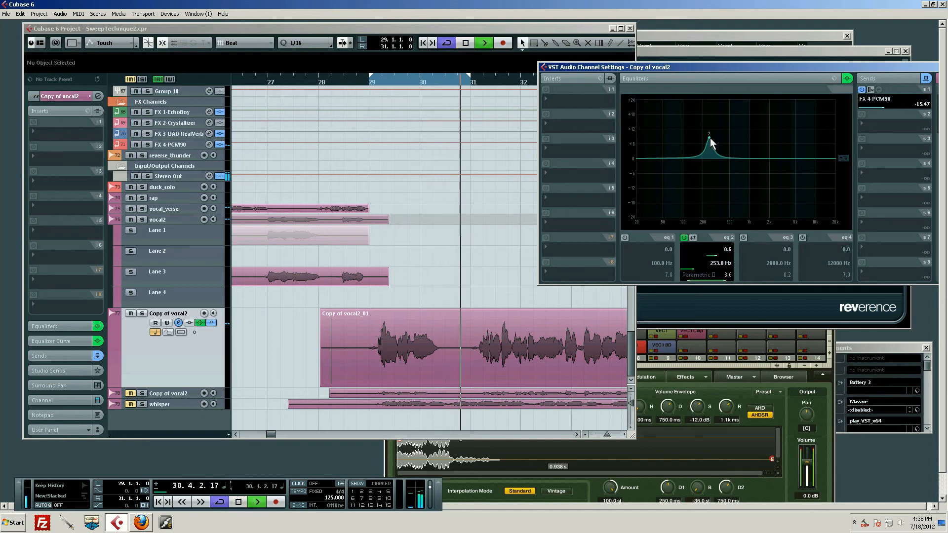
{"action": "key", "text": "space"}
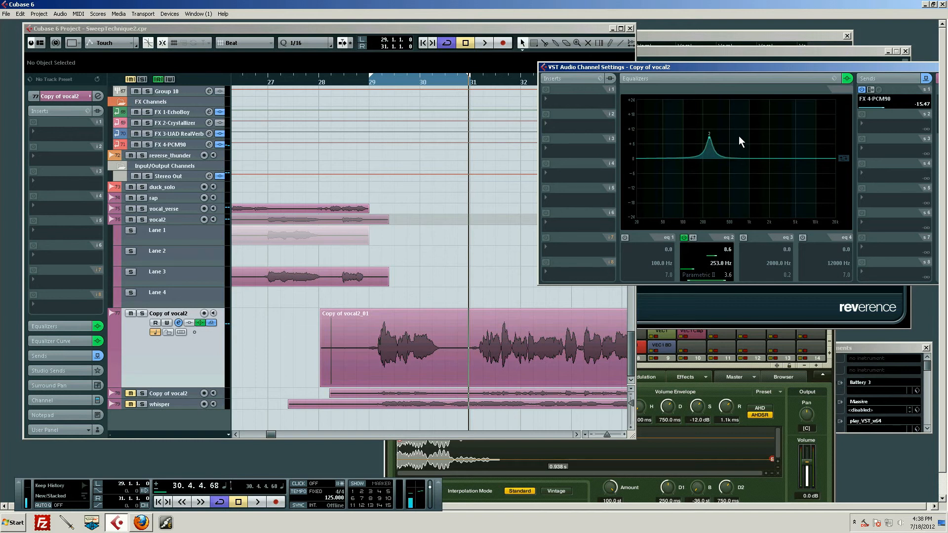
{"action": "left_click_drag", "start_coordinate": [717, 137], "coordinate": [696, 134]}
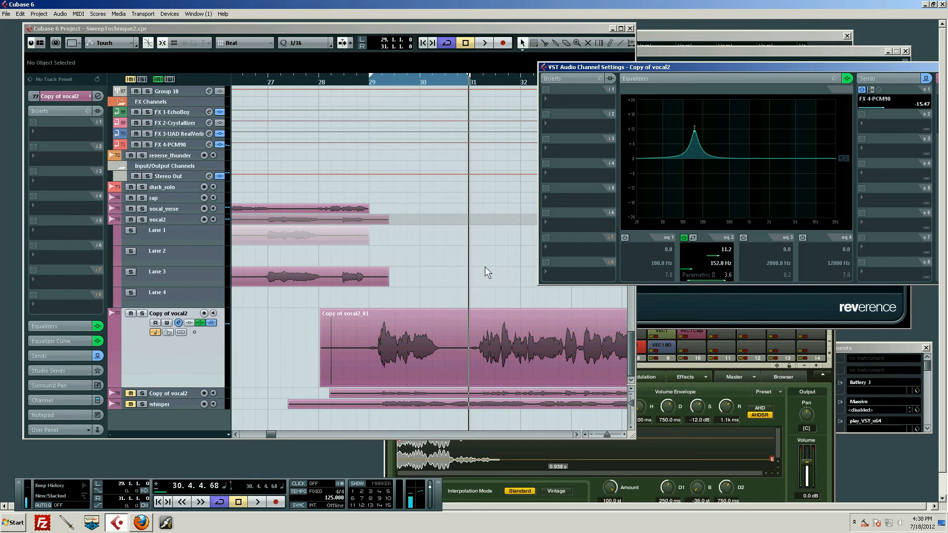
Audition the vocal from just before bar 29 with EQ band 2 bypassed, and re-enable the band.
{"action": "left_click", "coordinate": [684, 237]}
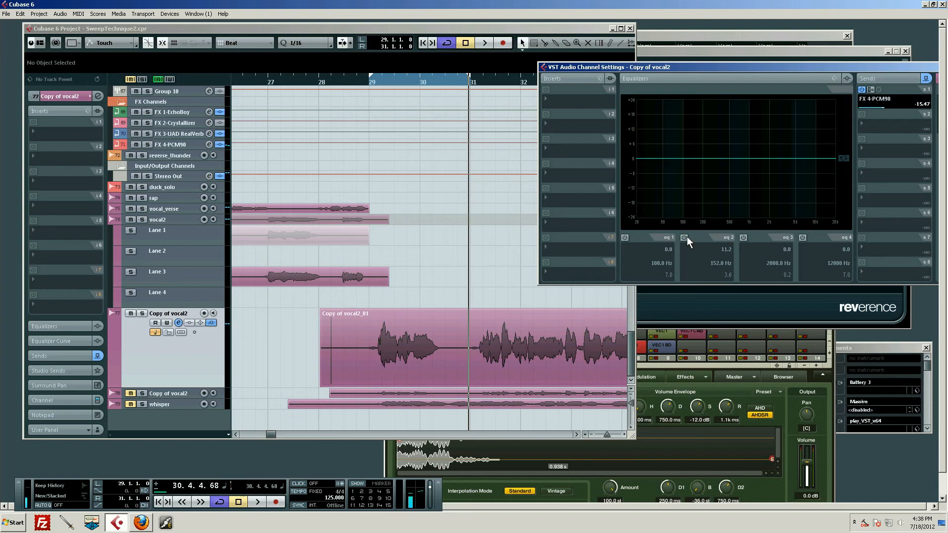
{"action": "left_click", "coordinate": [357, 78]}
{"action": "key", "text": "space"}
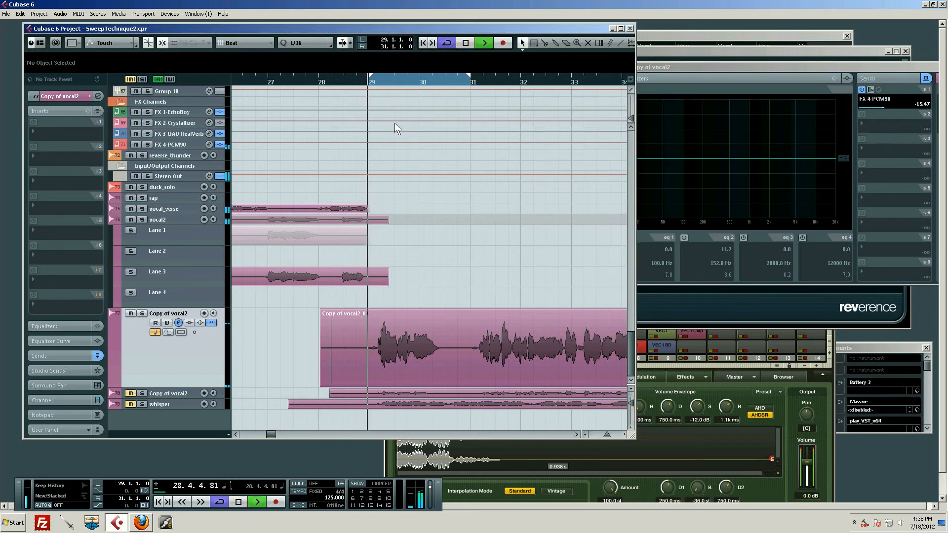
{"action": "key", "text": "space"}
{"action": "left_click", "coordinate": [698, 75]}
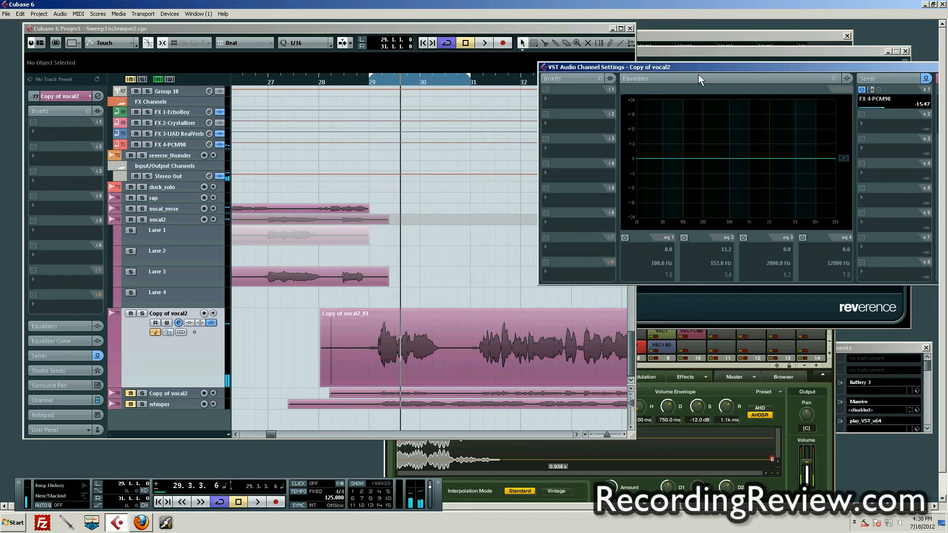
{"action": "left_click", "coordinate": [684, 237]}
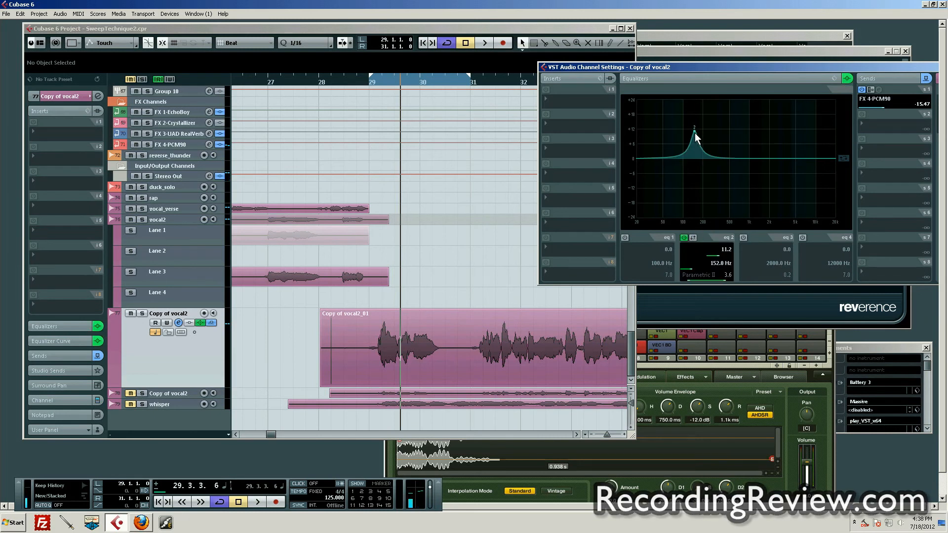
Shift the band 2 boost to about 10.0 dB at 177 Hz while the loop plays.
{"action": "key", "text": "space"}
{"action": "mouse_move", "coordinate": [697, 132]}
{"action": "left_mouse_down"}
{"action": "mouse_move", "coordinate": [717, 134]}
{"action": "mouse_move", "coordinate": [699, 132]}
{"action": "left_mouse_up"}
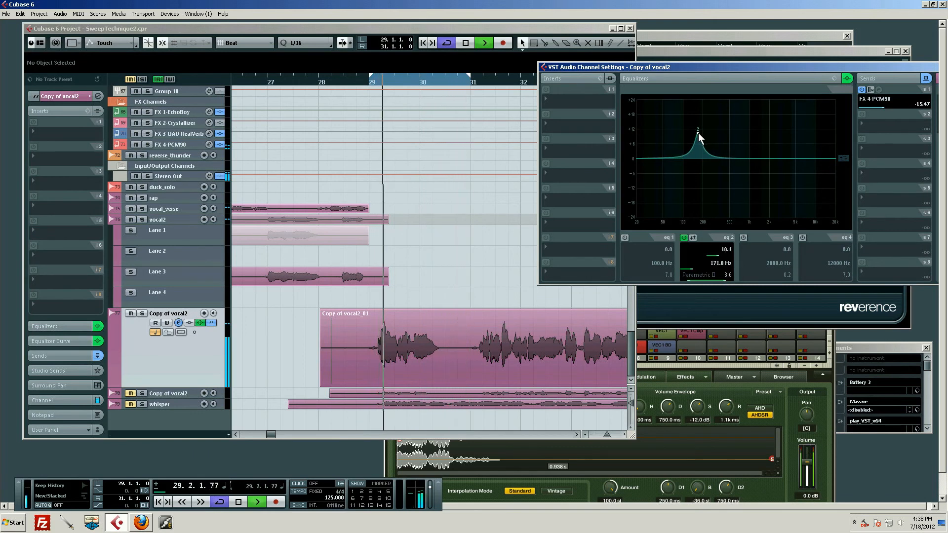
{"action": "key", "text": "space"}
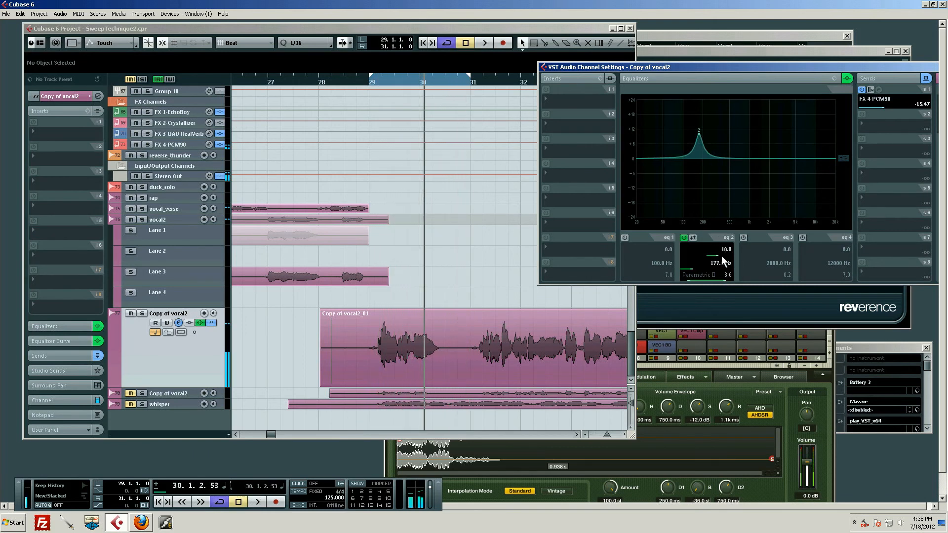
Turn the 177 Hz boost on band 2 into a cut of about 2.8 dB and audition it in the loop.
{"action": "left_click_drag", "start_coordinate": [724, 256], "coordinate": [703, 256]}
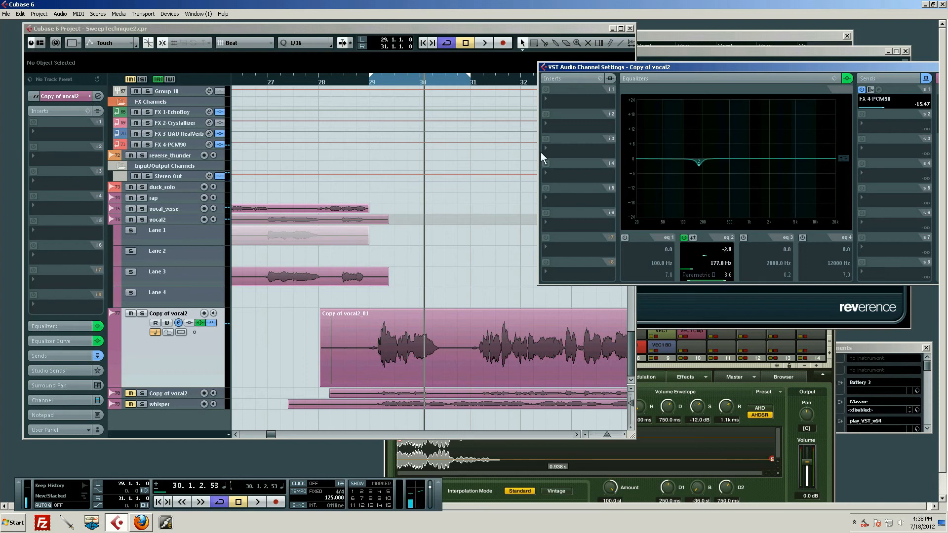
{"action": "key", "text": "space"}
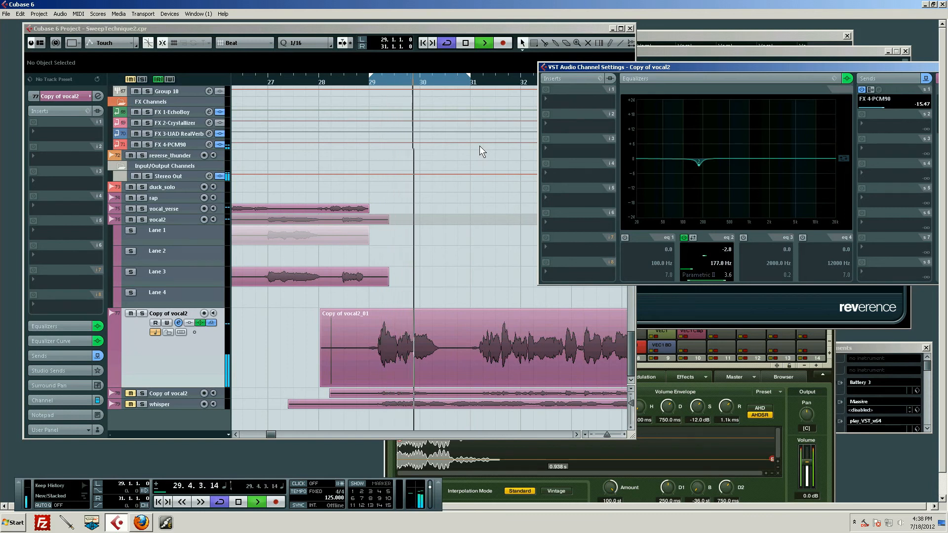
{"action": "key", "text": "space"}
Enable EQ band 3 and set it to a cut of about 1.2 dB at 322 Hz during loop playback.
{"action": "left_click", "coordinate": [743, 238]}
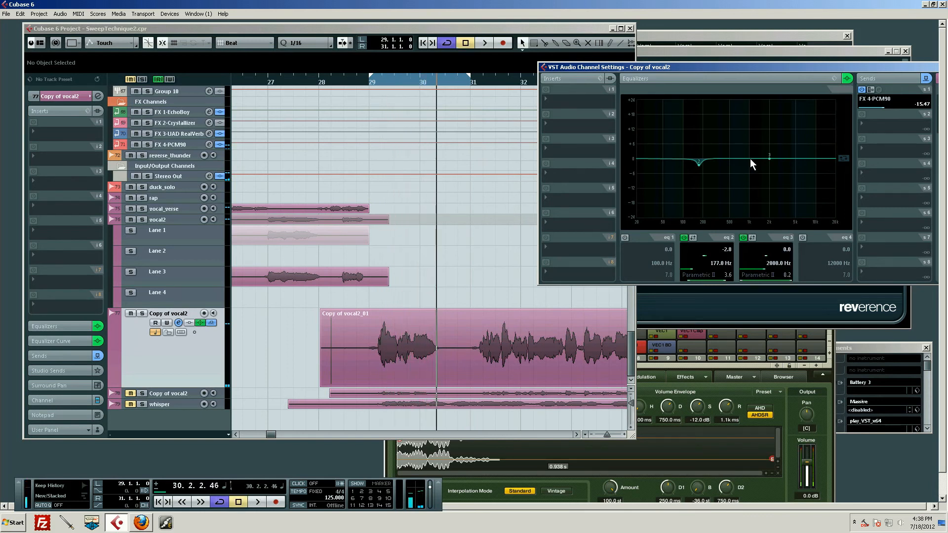
{"action": "key", "text": "space"}
{"action": "left_click_drag", "start_coordinate": [768, 157], "coordinate": [717, 162]}
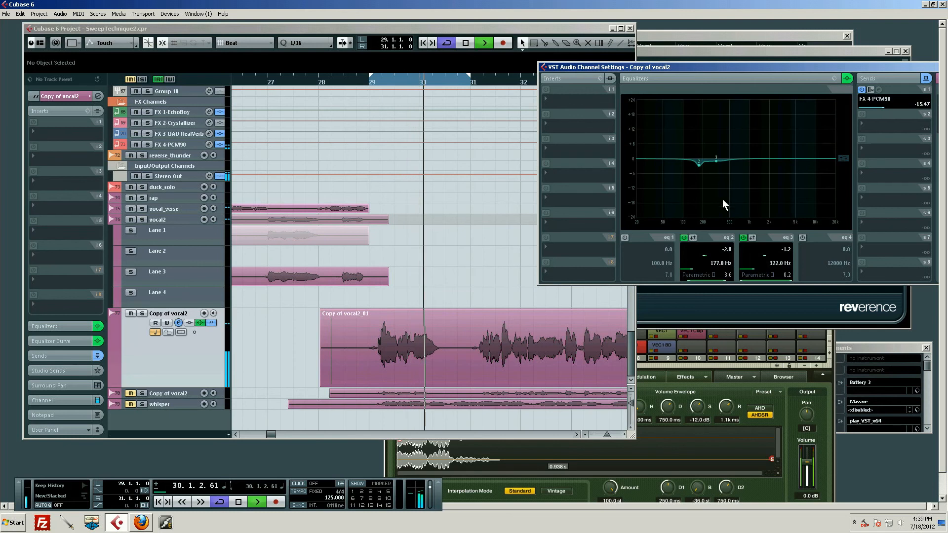
{"action": "key", "text": "space"}
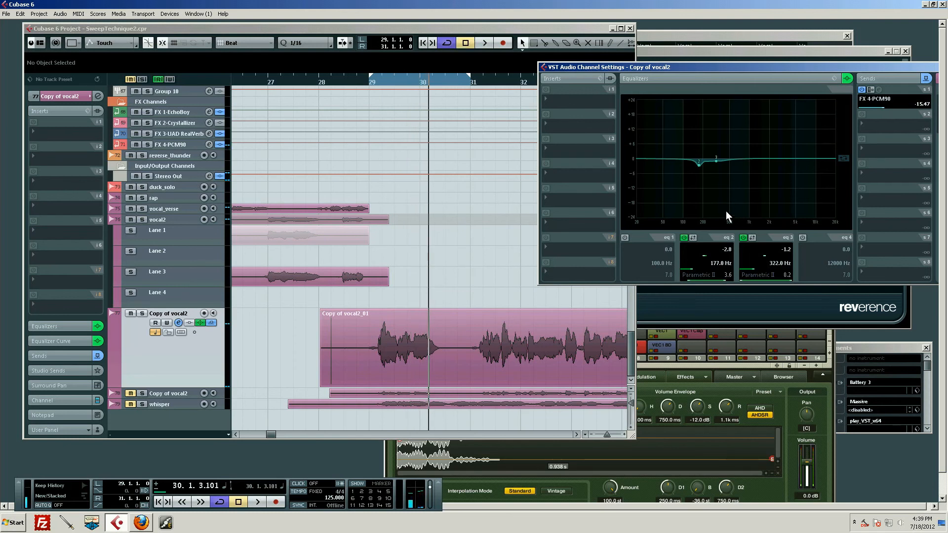